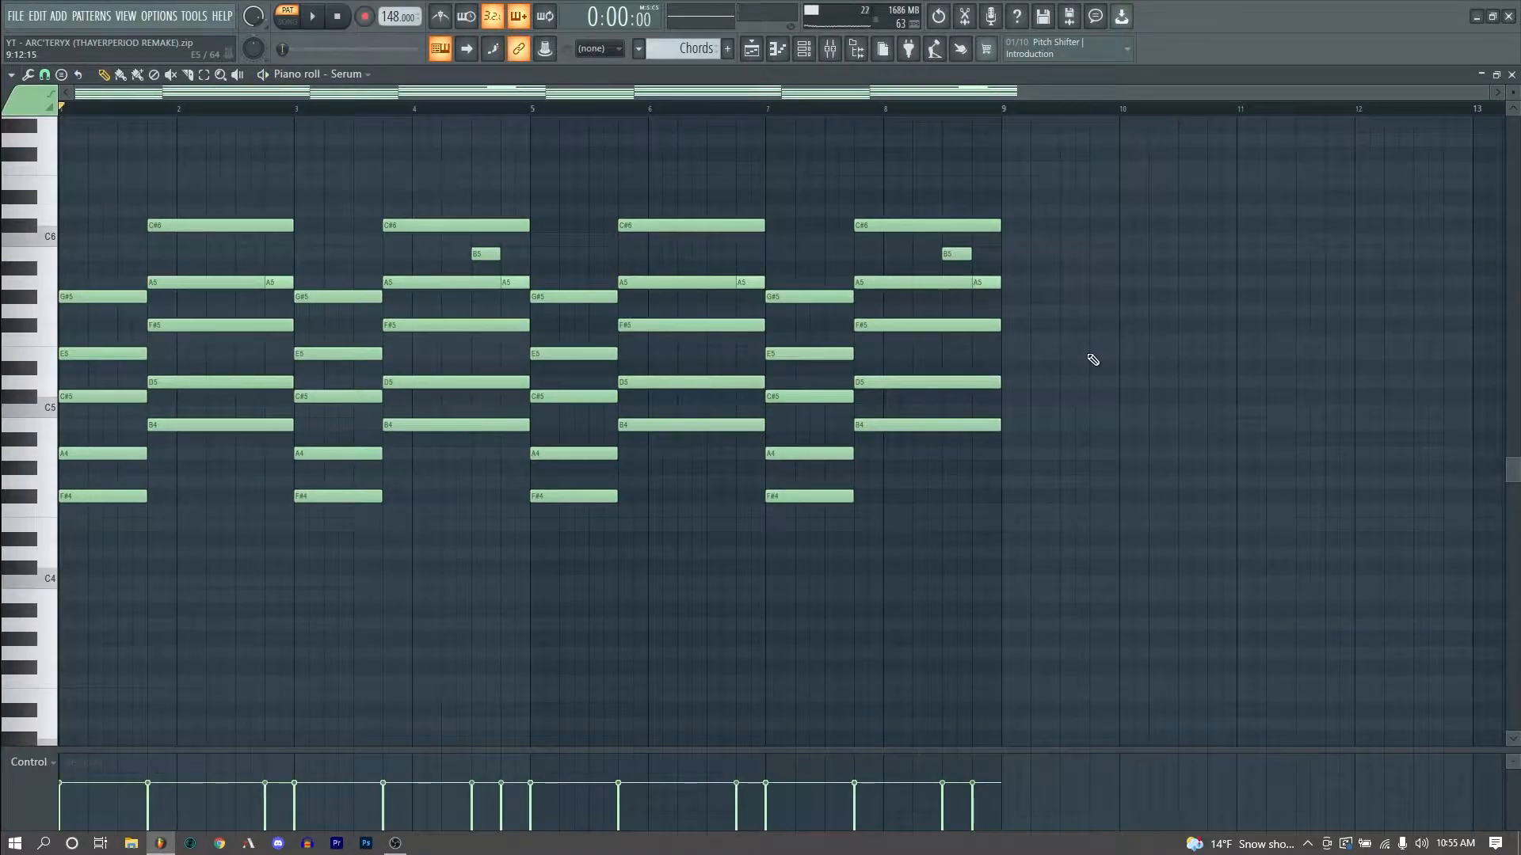
# - Play back the electric piano chord pattern to hear the Serum patch
pyautogui.press('space')
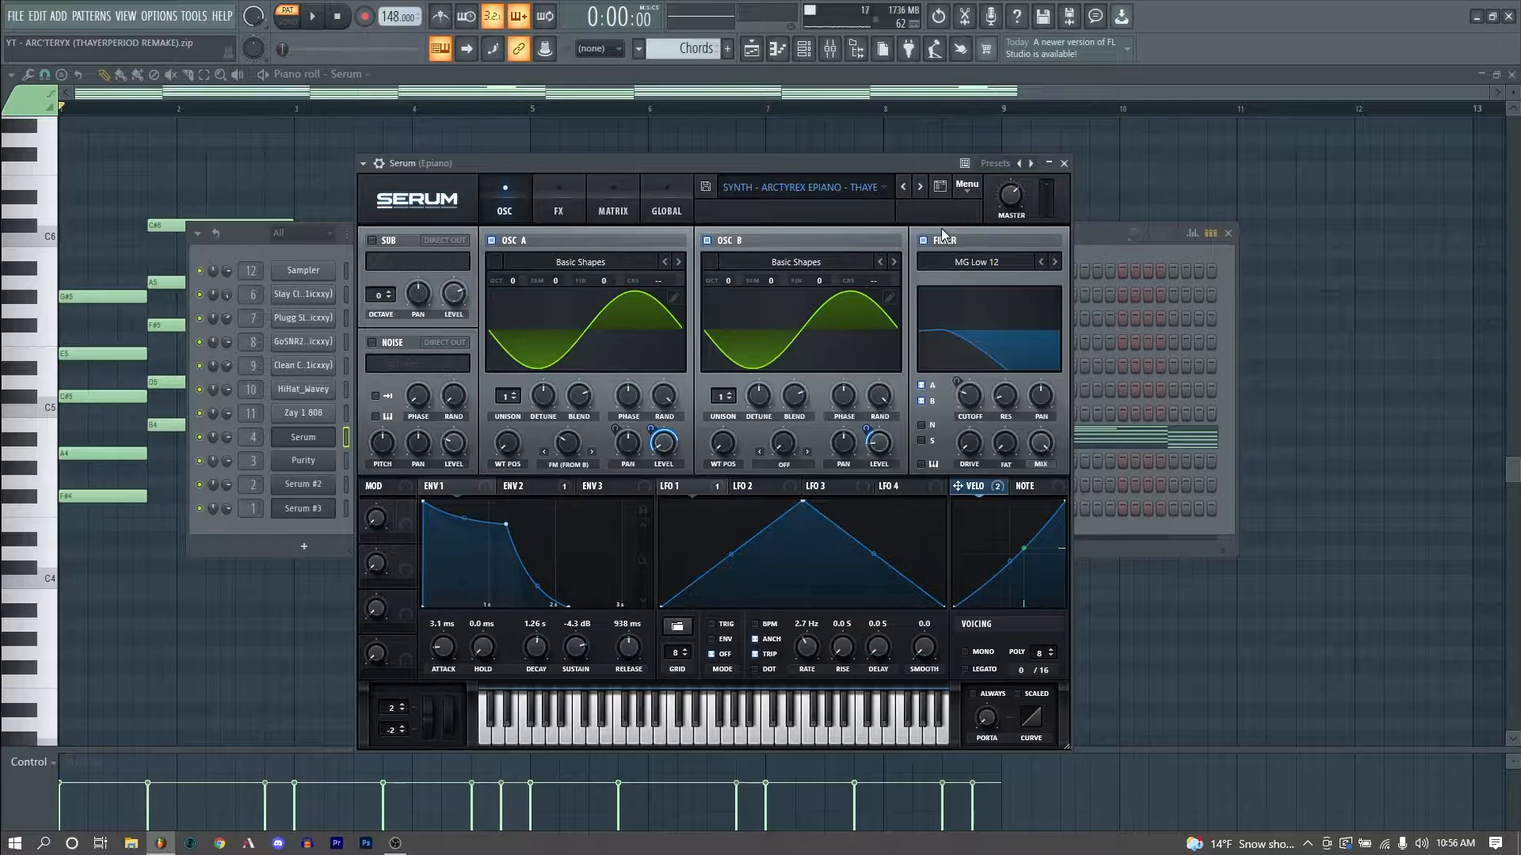
pyautogui.press('space')
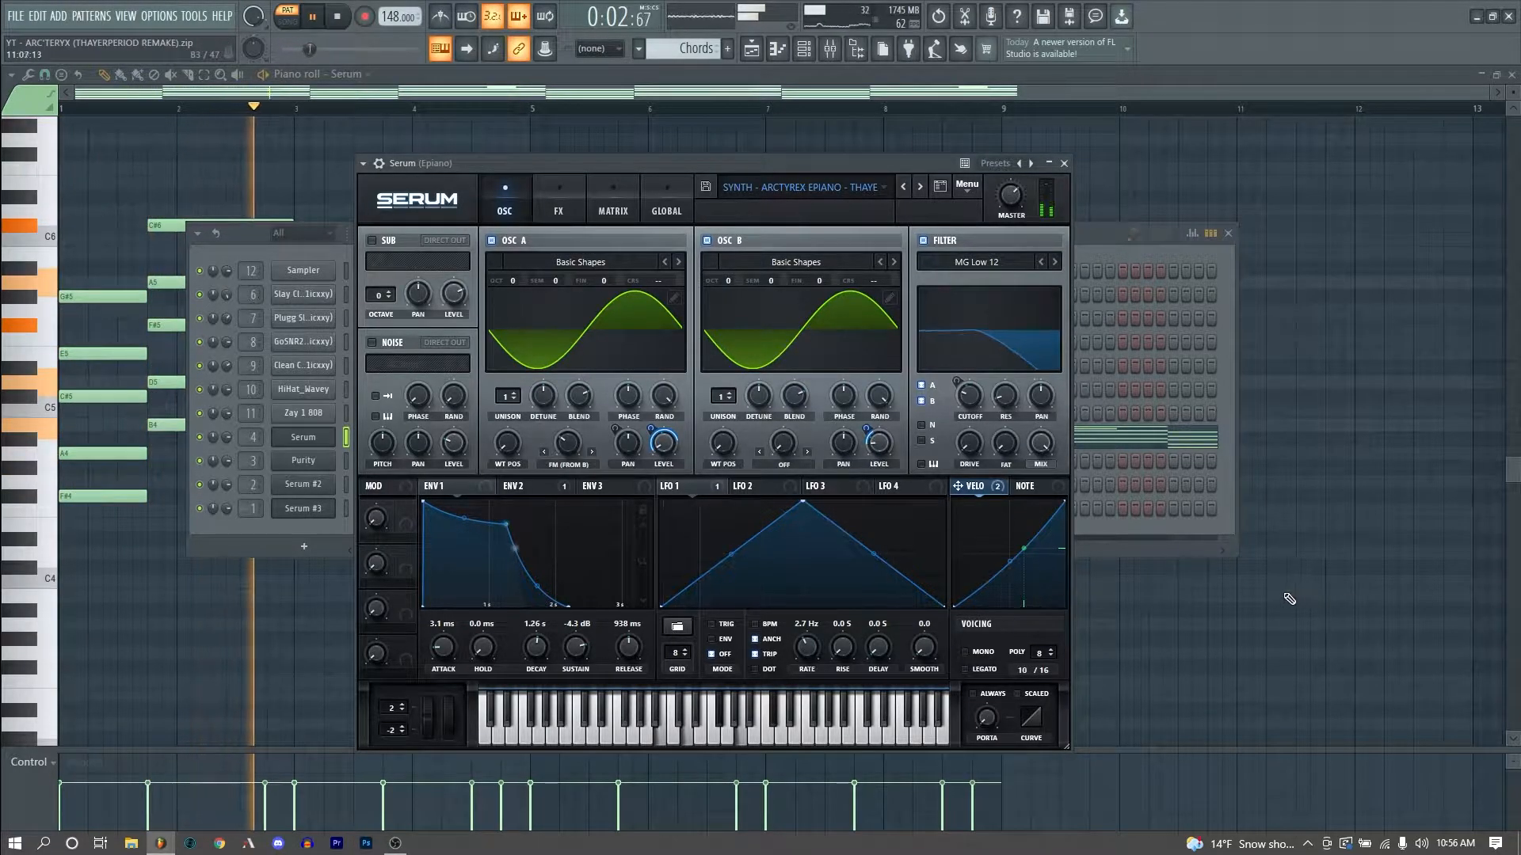
pyautogui.press('space')
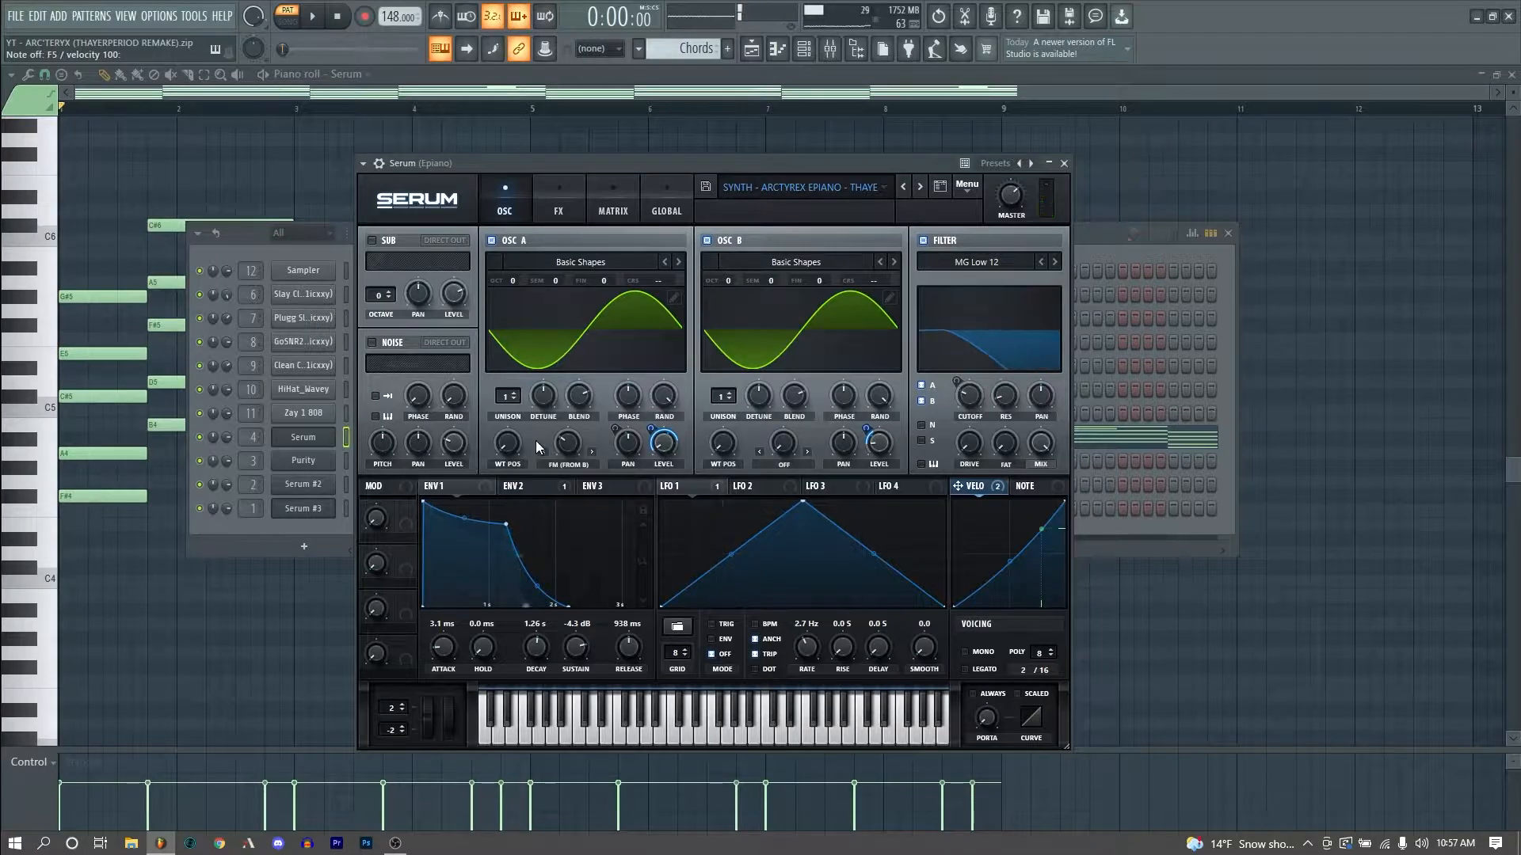
# - Examine the electric piano patch's envelope and LFO sections and open its FX page
pyautogui.click(301, 548)
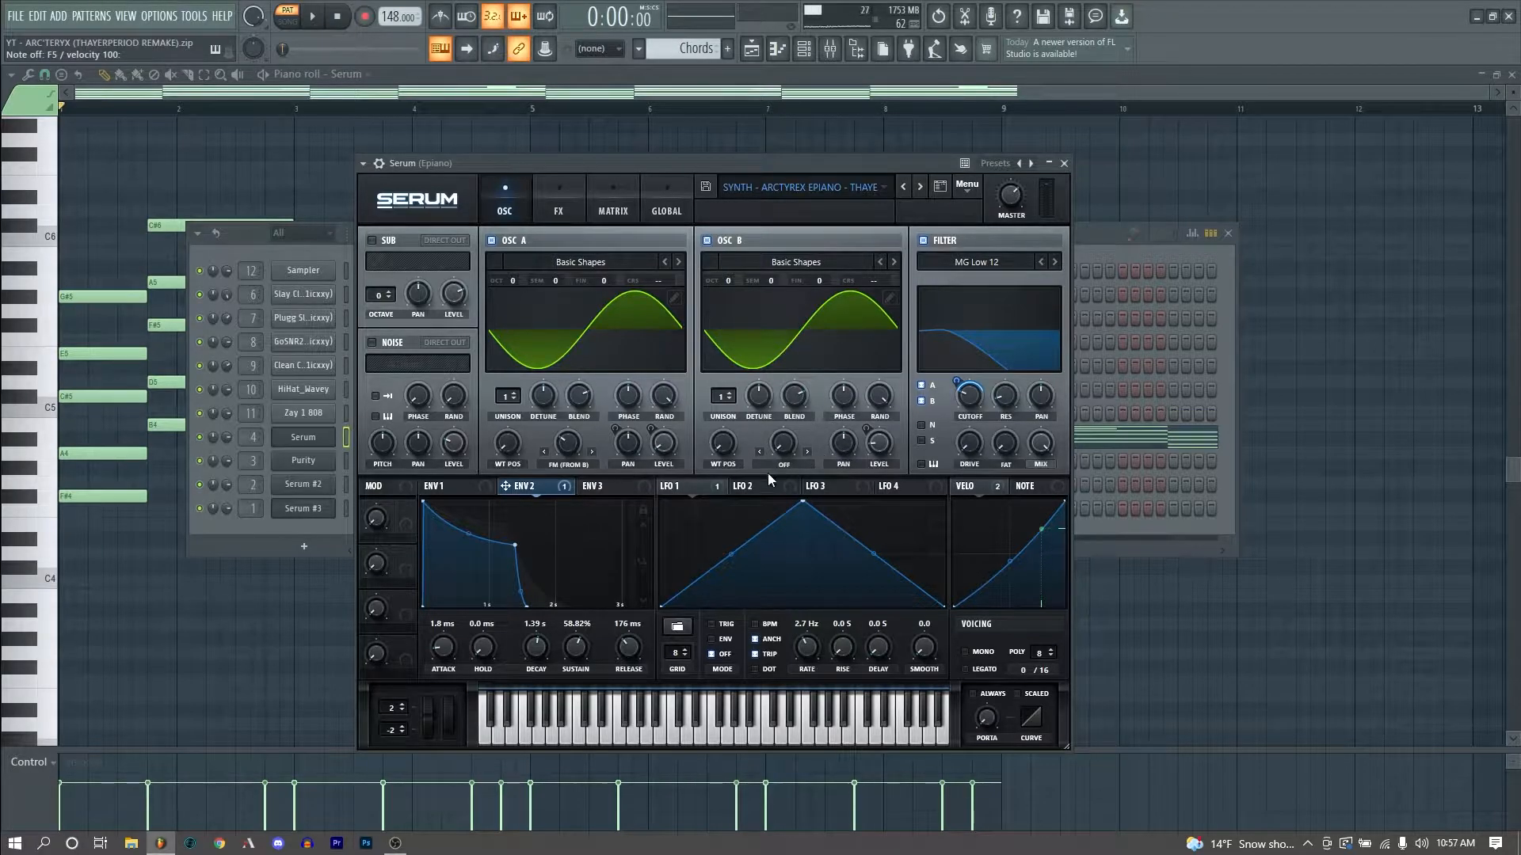
pyautogui.click(434, 486)
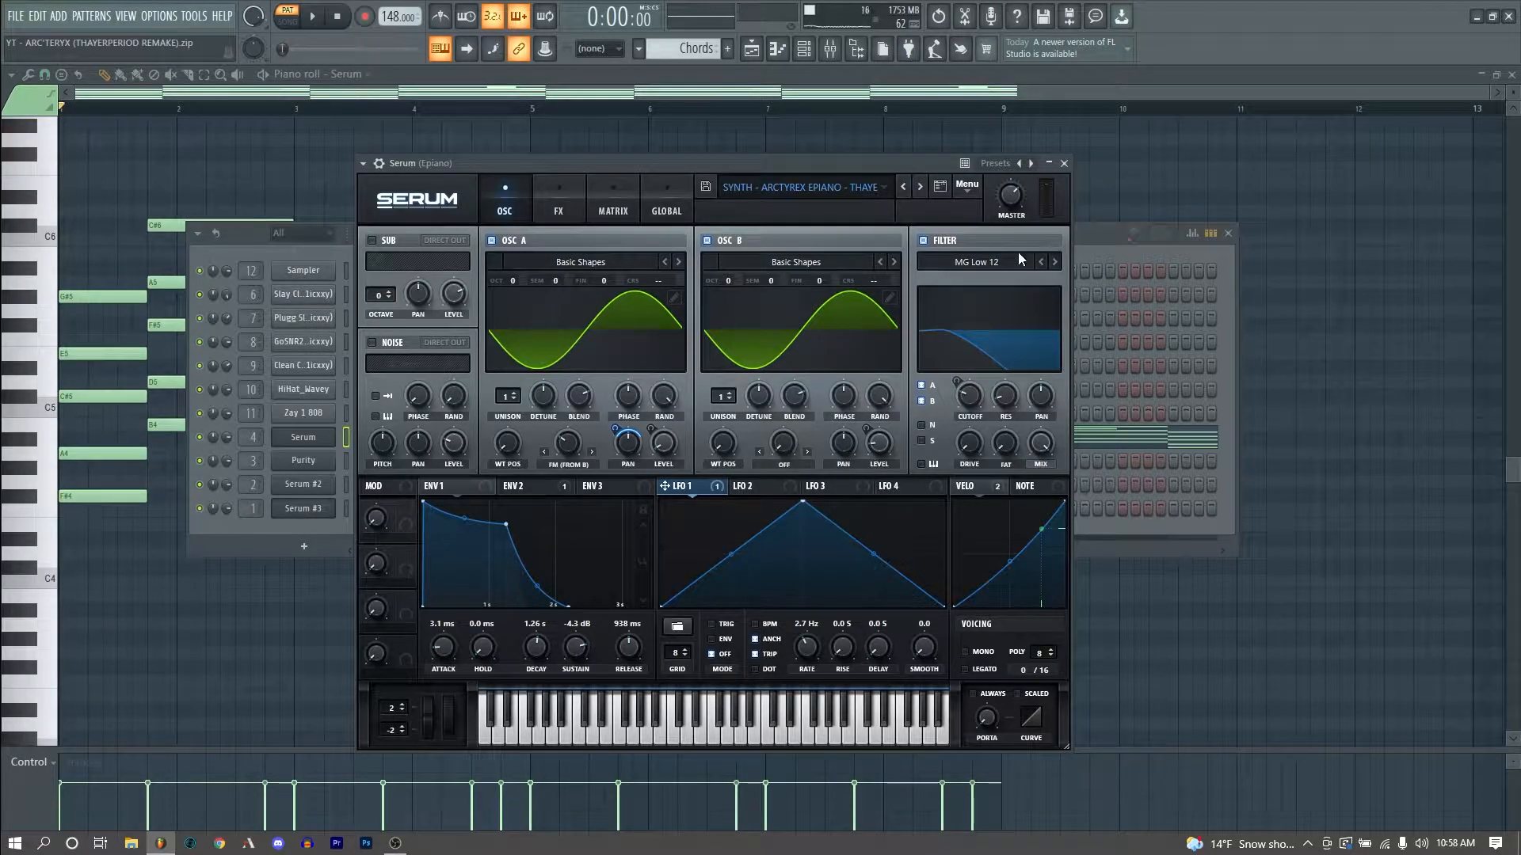
pyautogui.click(559, 208)
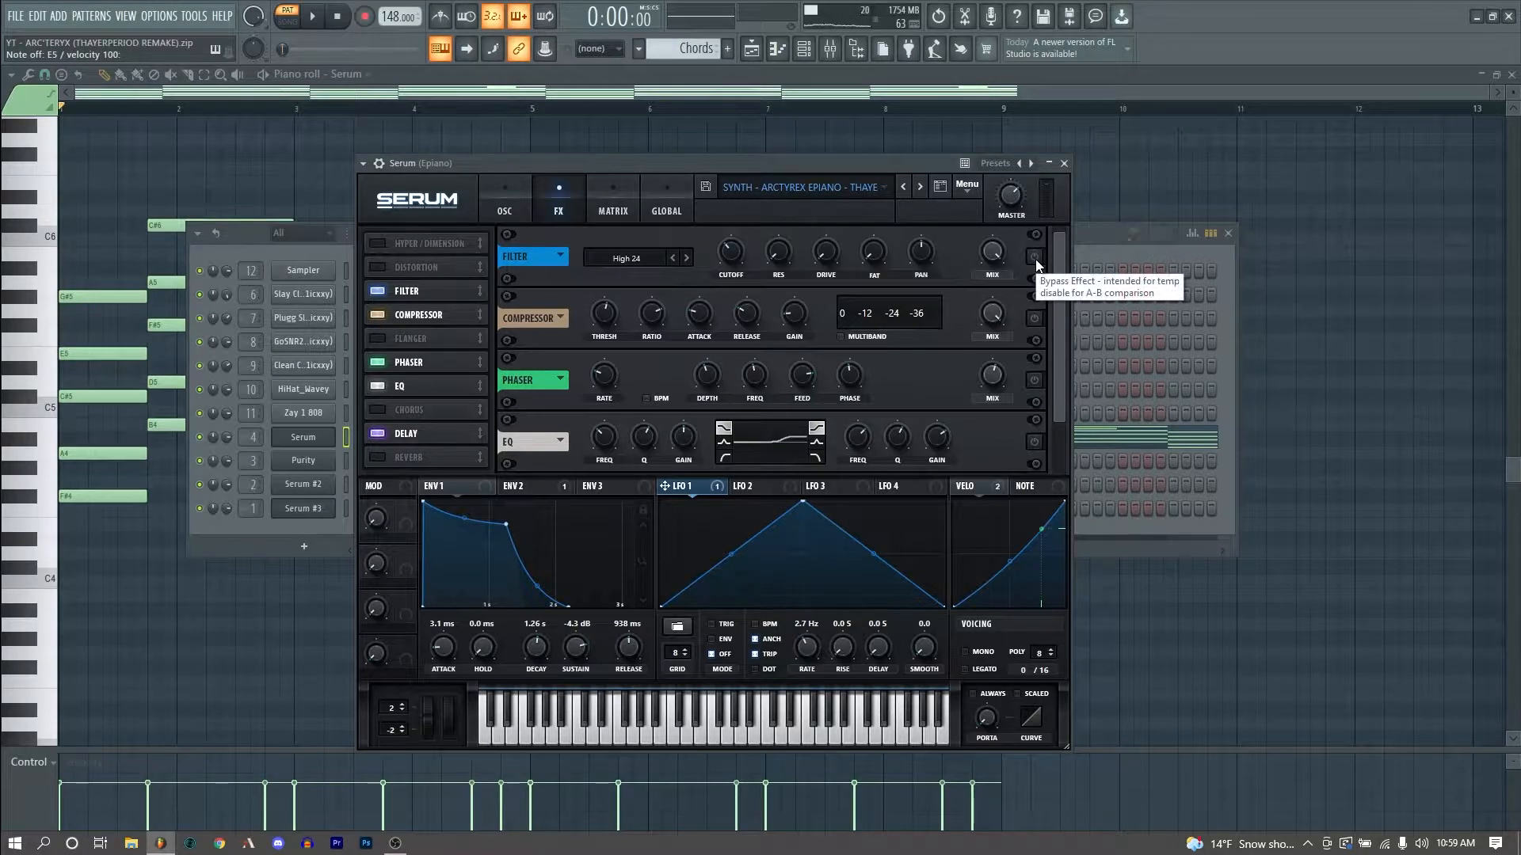
# - Toggle the bypass on the electric piano's Filter, Compressor, Phaser, EQ and Delay effects to compare the sound
pyautogui.click(1034, 258)
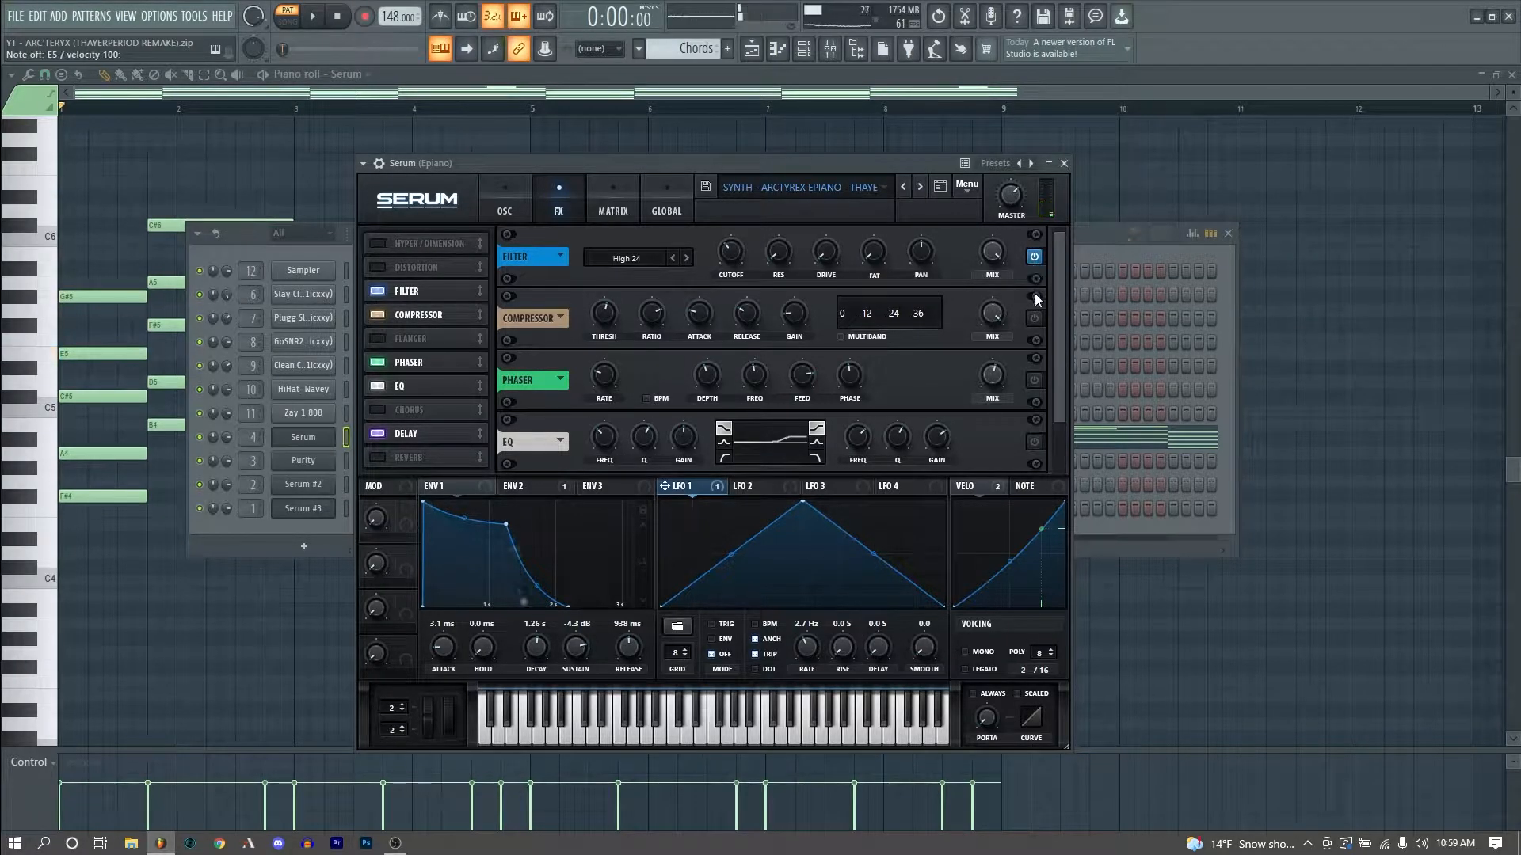
pyautogui.click(1035, 320)
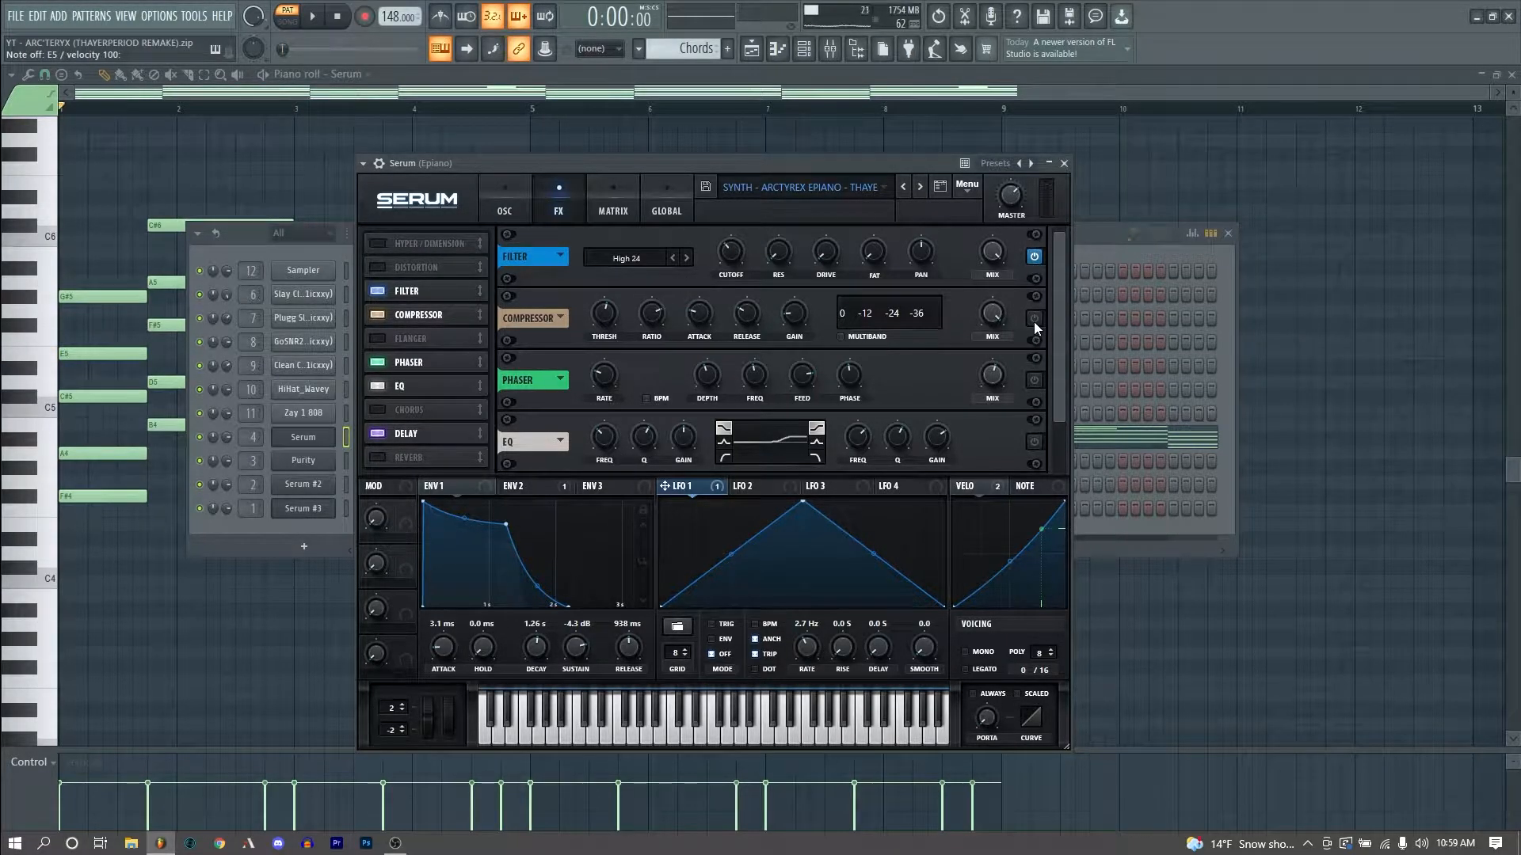
pyautogui.click(1032, 382)
pyautogui.scroll(-1, 1056, 391)
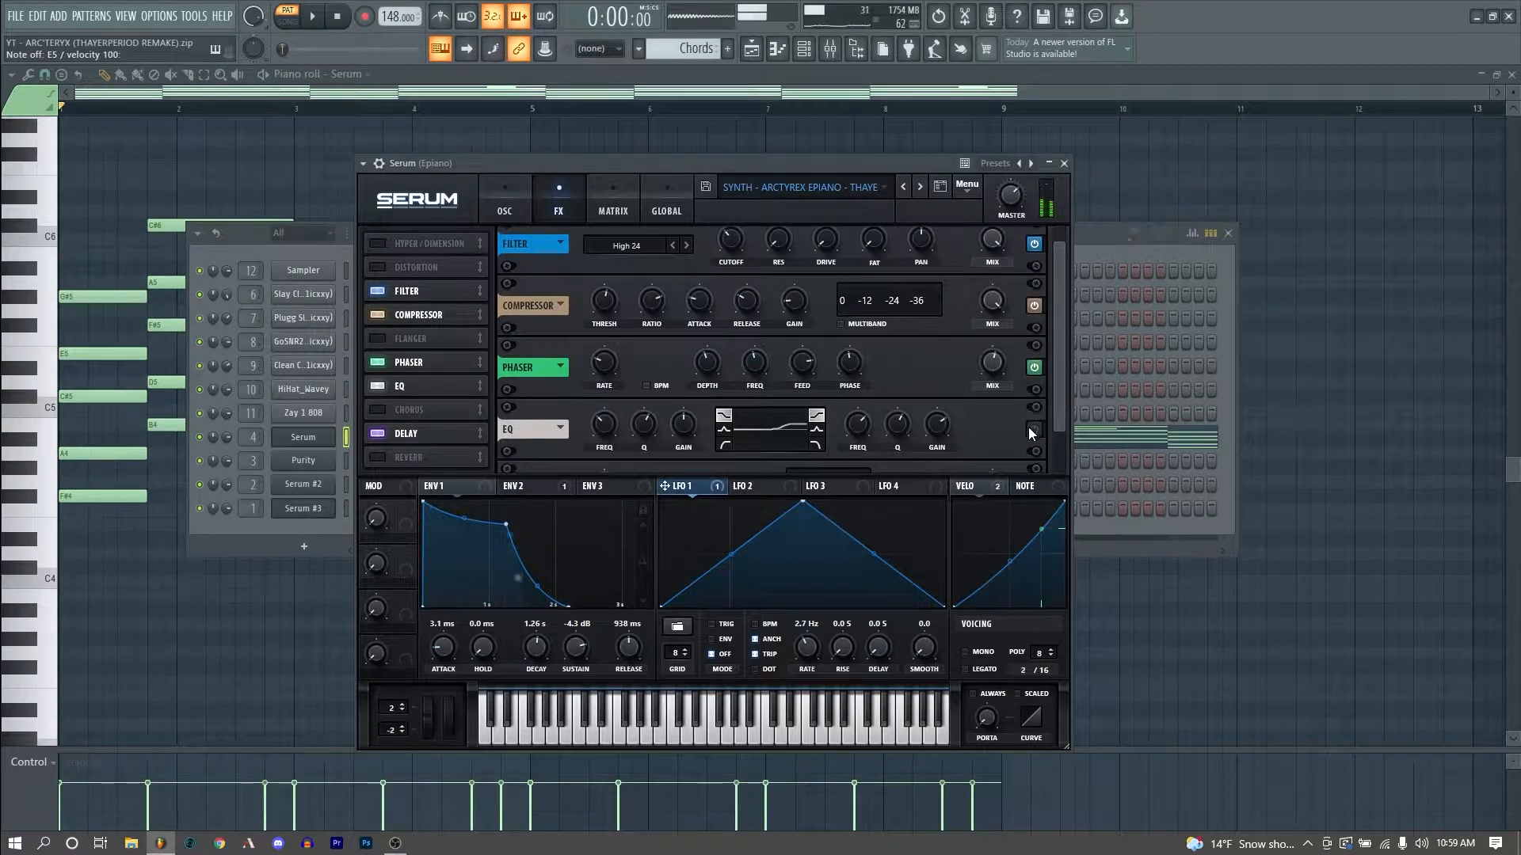
pyautogui.scroll(-2, 1038, 391)
pyautogui.click(1034, 392)
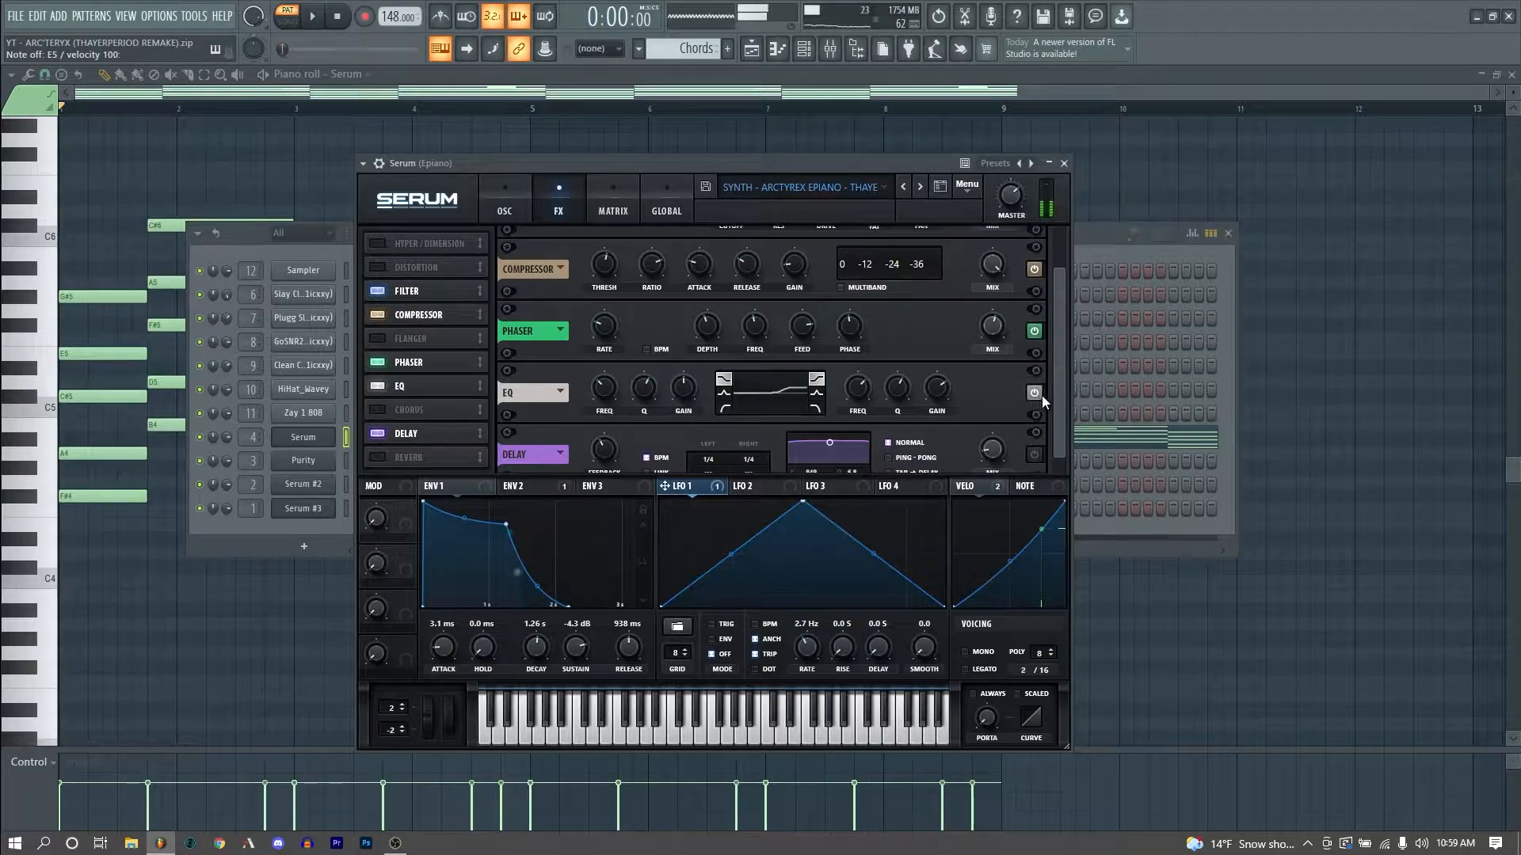
pyautogui.scroll(-1, 1058, 412)
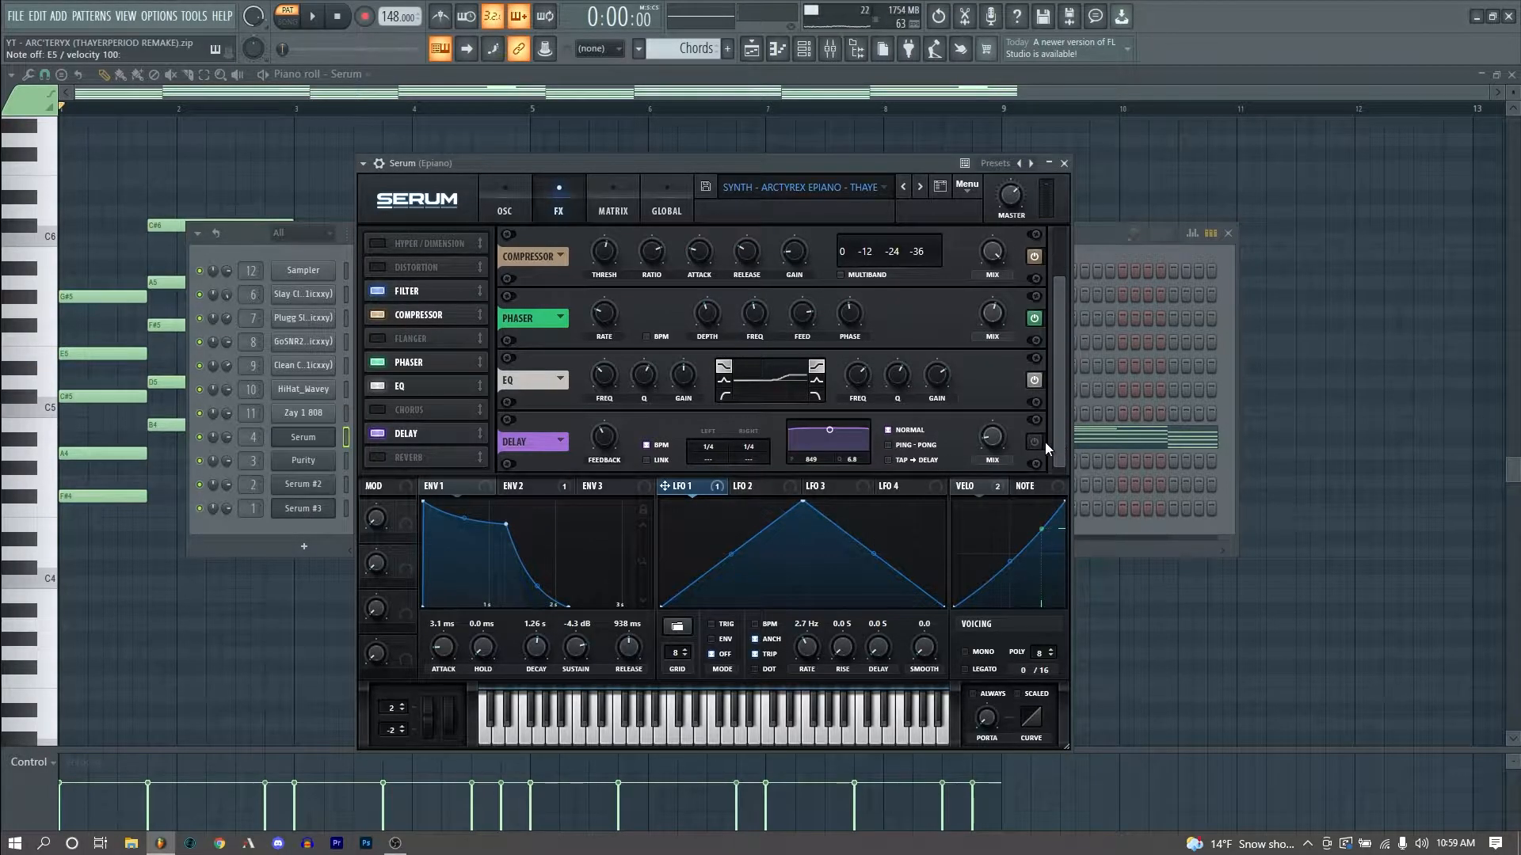
pyautogui.click(1037, 444)
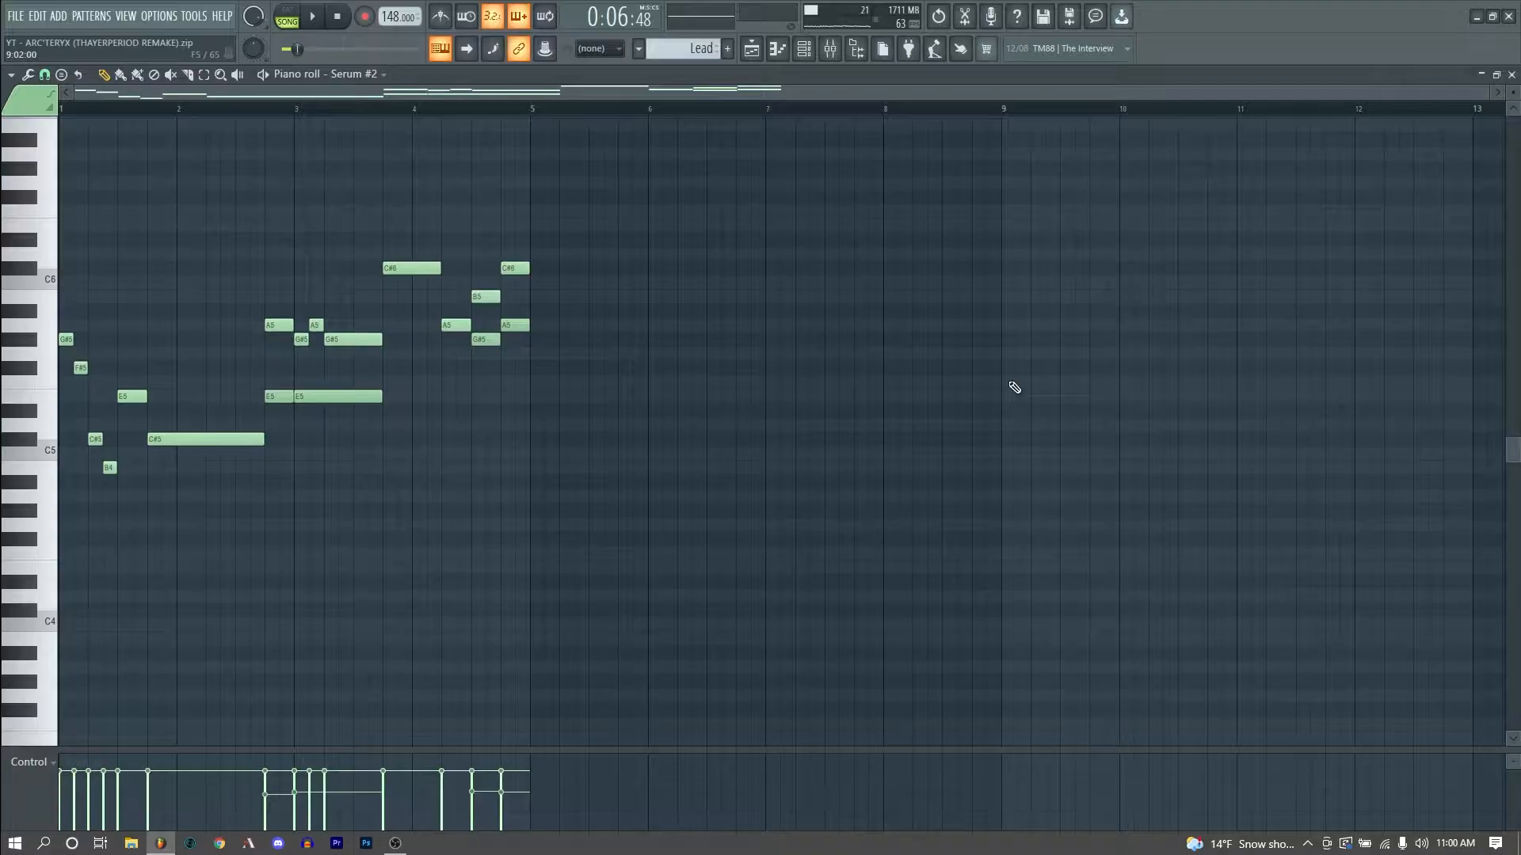
# - Play the glide lead melody and open its Serum instrument window
pyautogui.press('space')
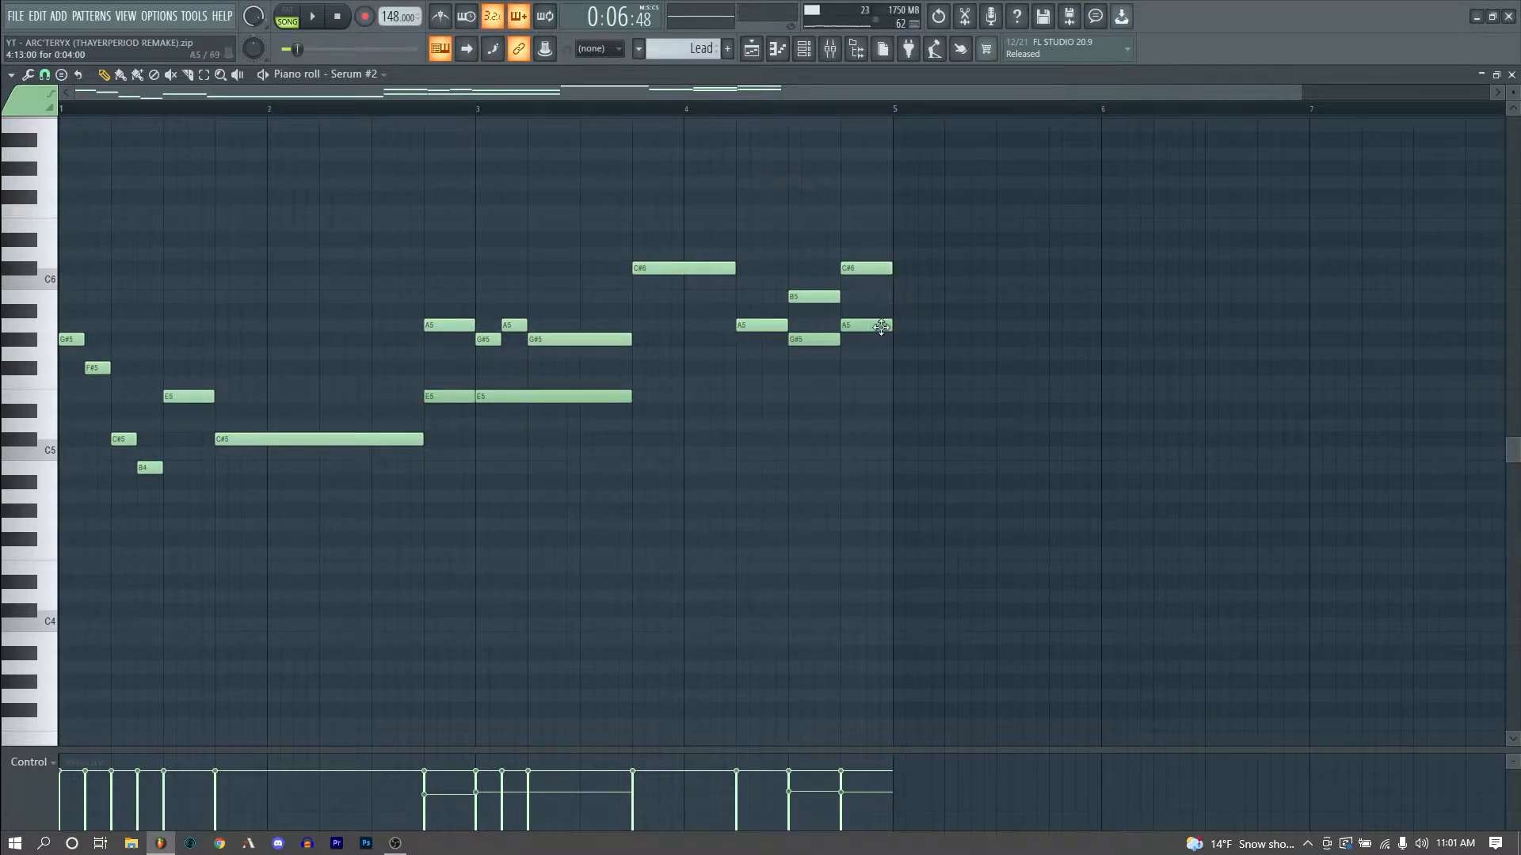
pyautogui.click(801, 49)
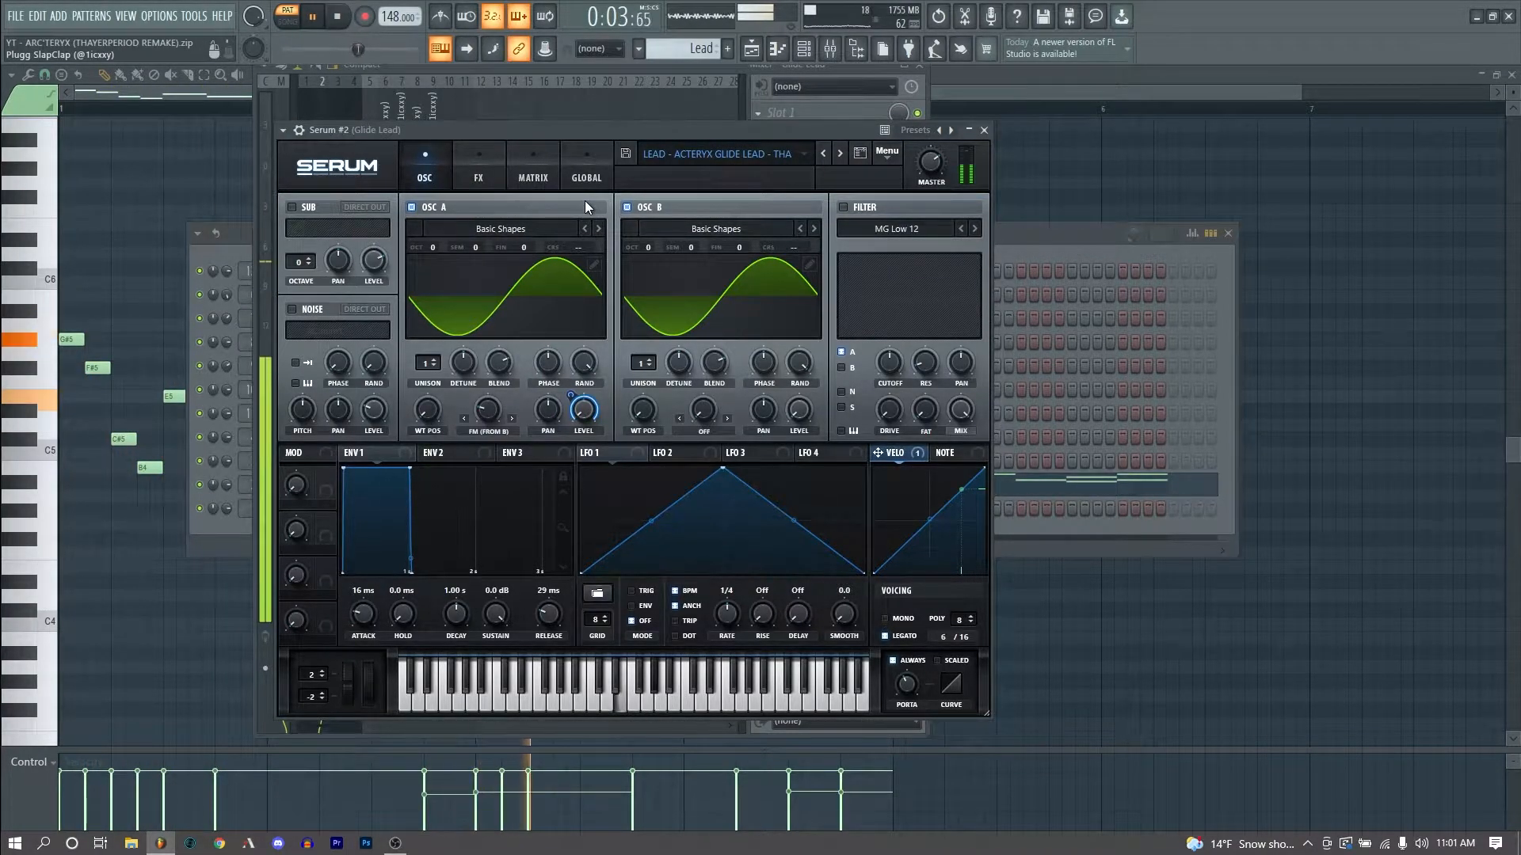
pyautogui.press('space')
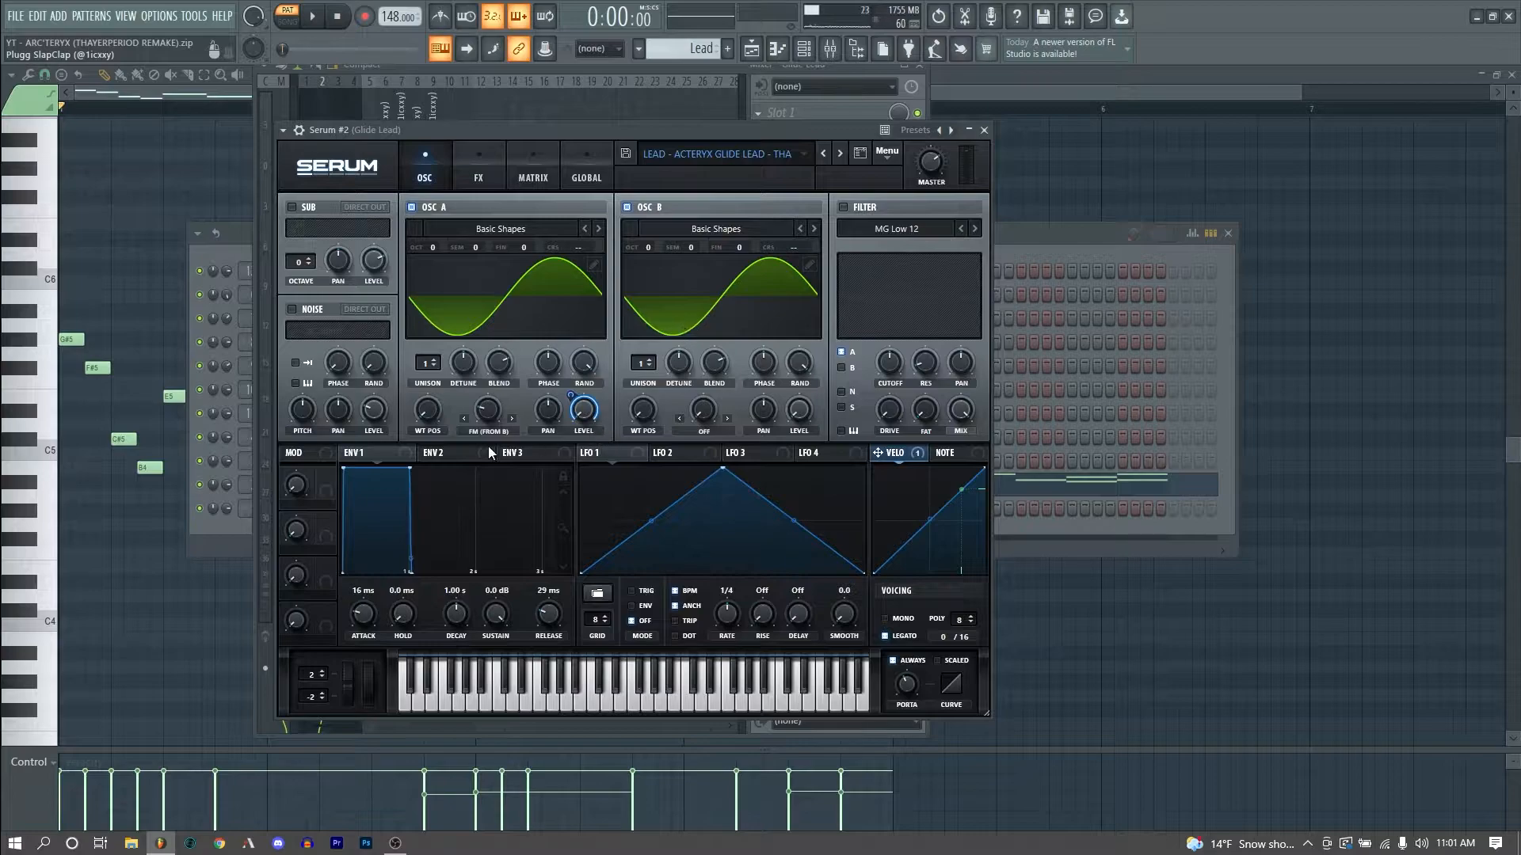
# - Examine the glide lead's oscillator, portamento and FX settings while playing test notes on the computer keyboard
pyautogui.click(482, 416)
pyautogui.click(905, 686)
pyautogui.press('v')
pyautogui.press('m')
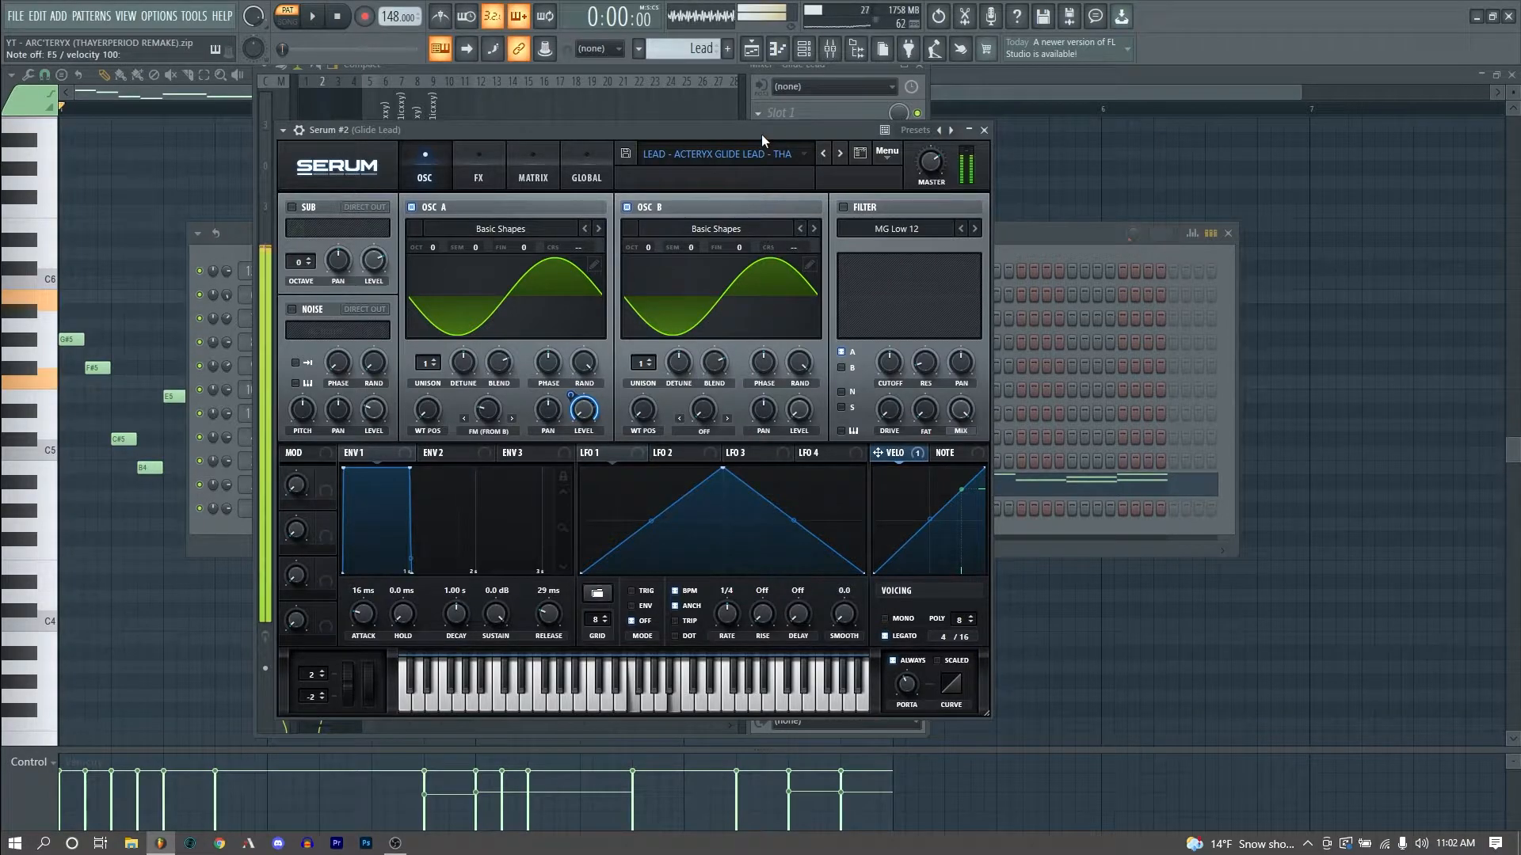
pyautogui.press('b')
pyautogui.press(',')
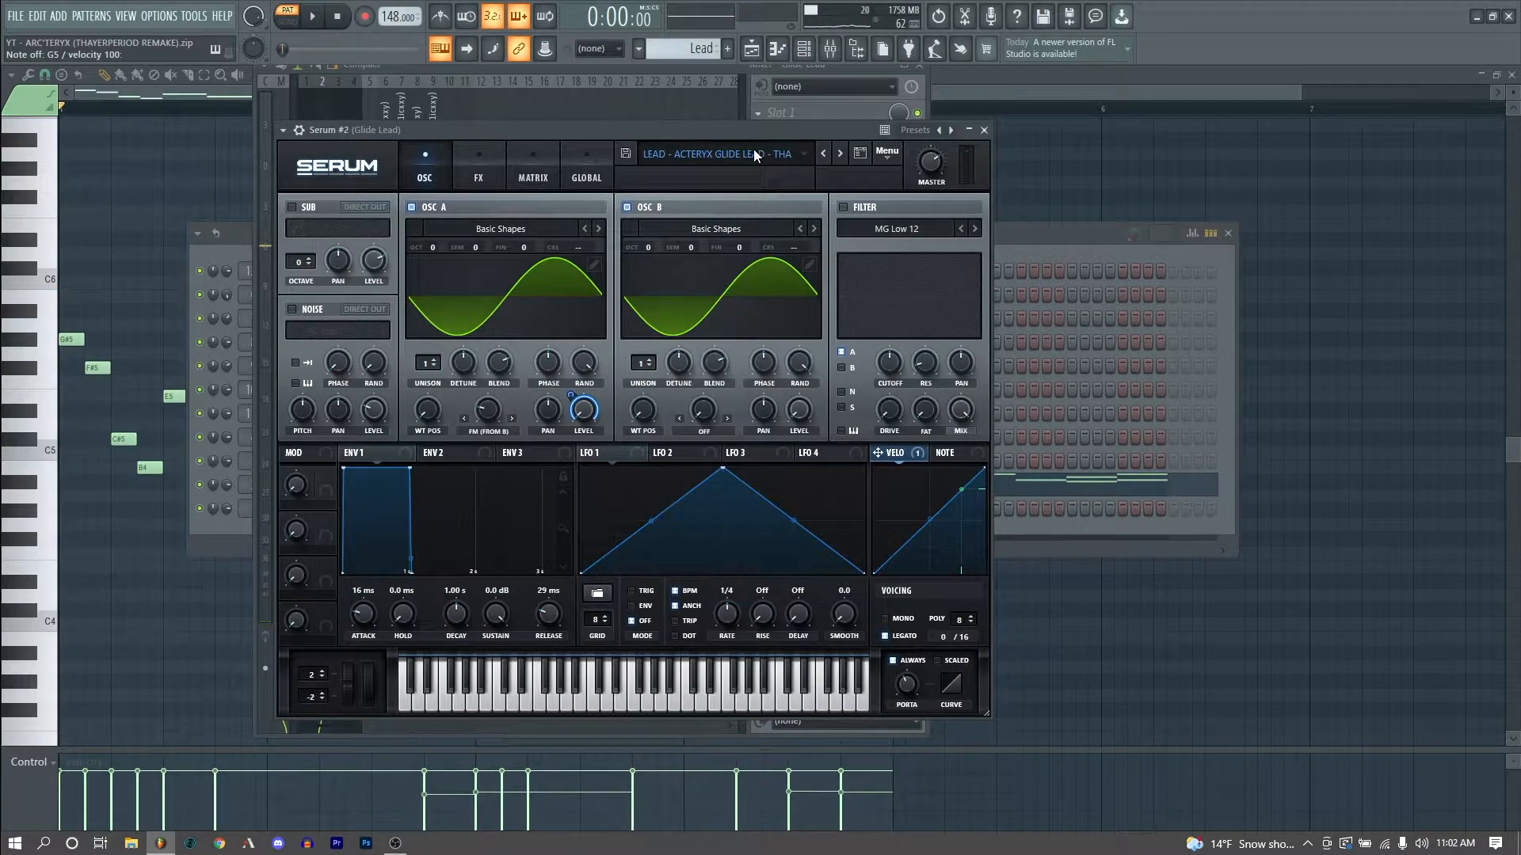
pyautogui.press(',')
pyautogui.press('v')
pyautogui.click(478, 166)
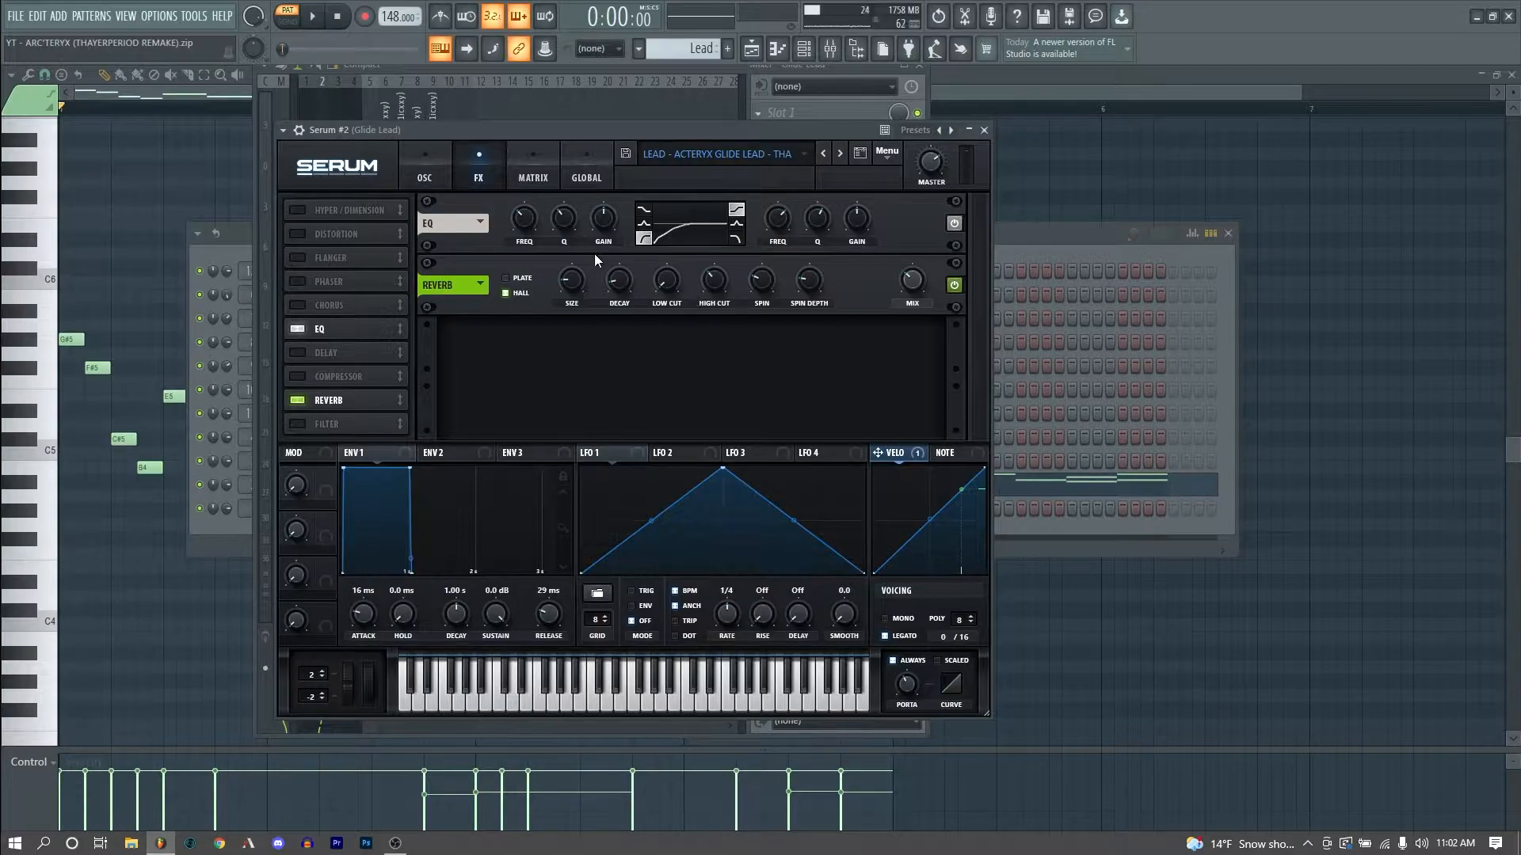
pyautogui.press('b')
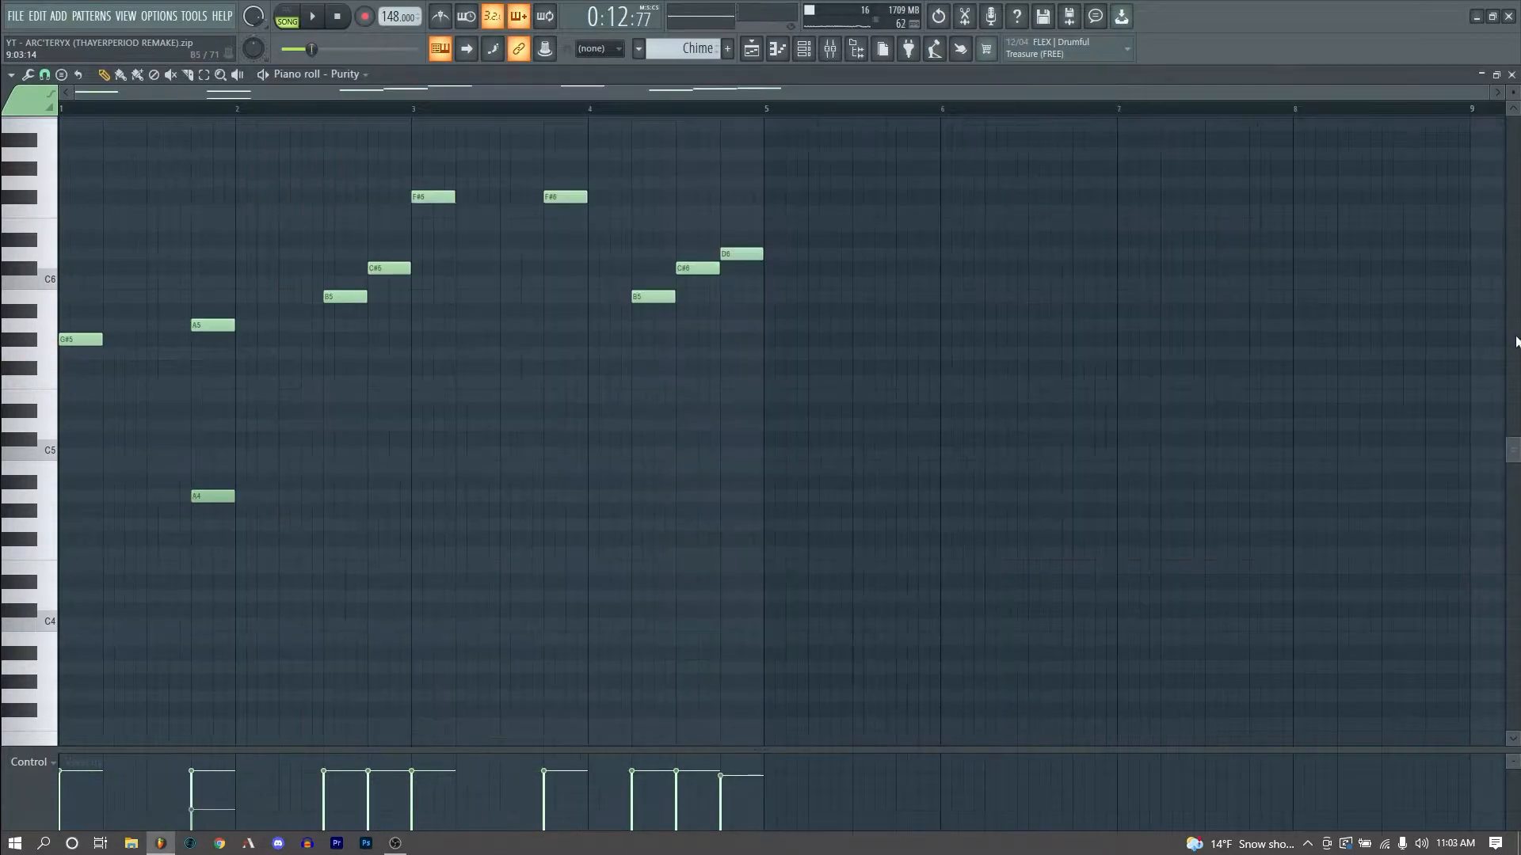
# - Play the Purity chime melody and open the mixer track for the Chime
pyautogui.scroll(3, 1515, 342)
pyautogui.press('space')
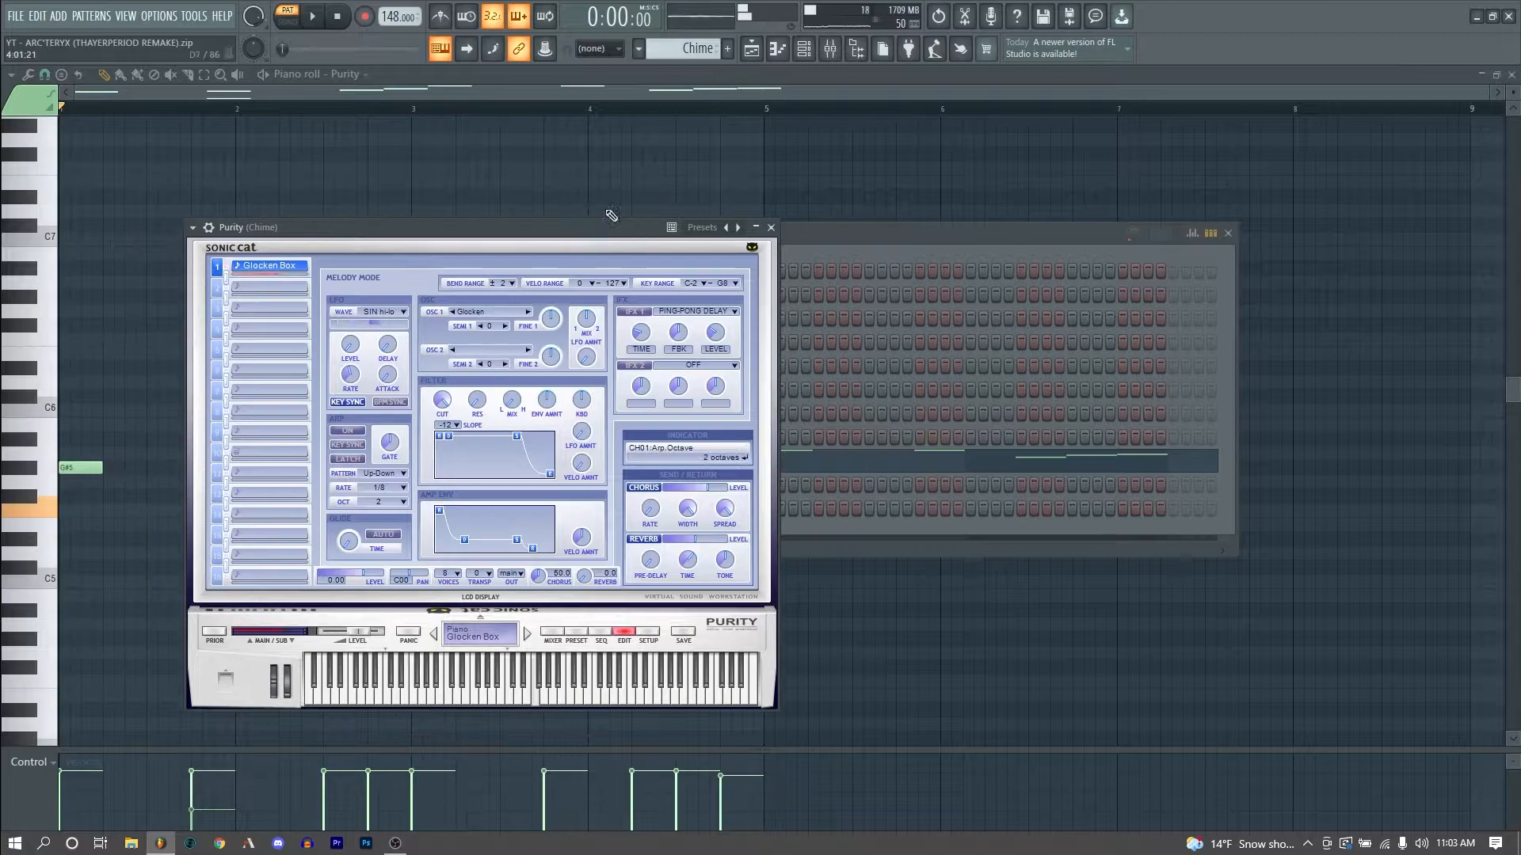
pyautogui.click(830, 49)
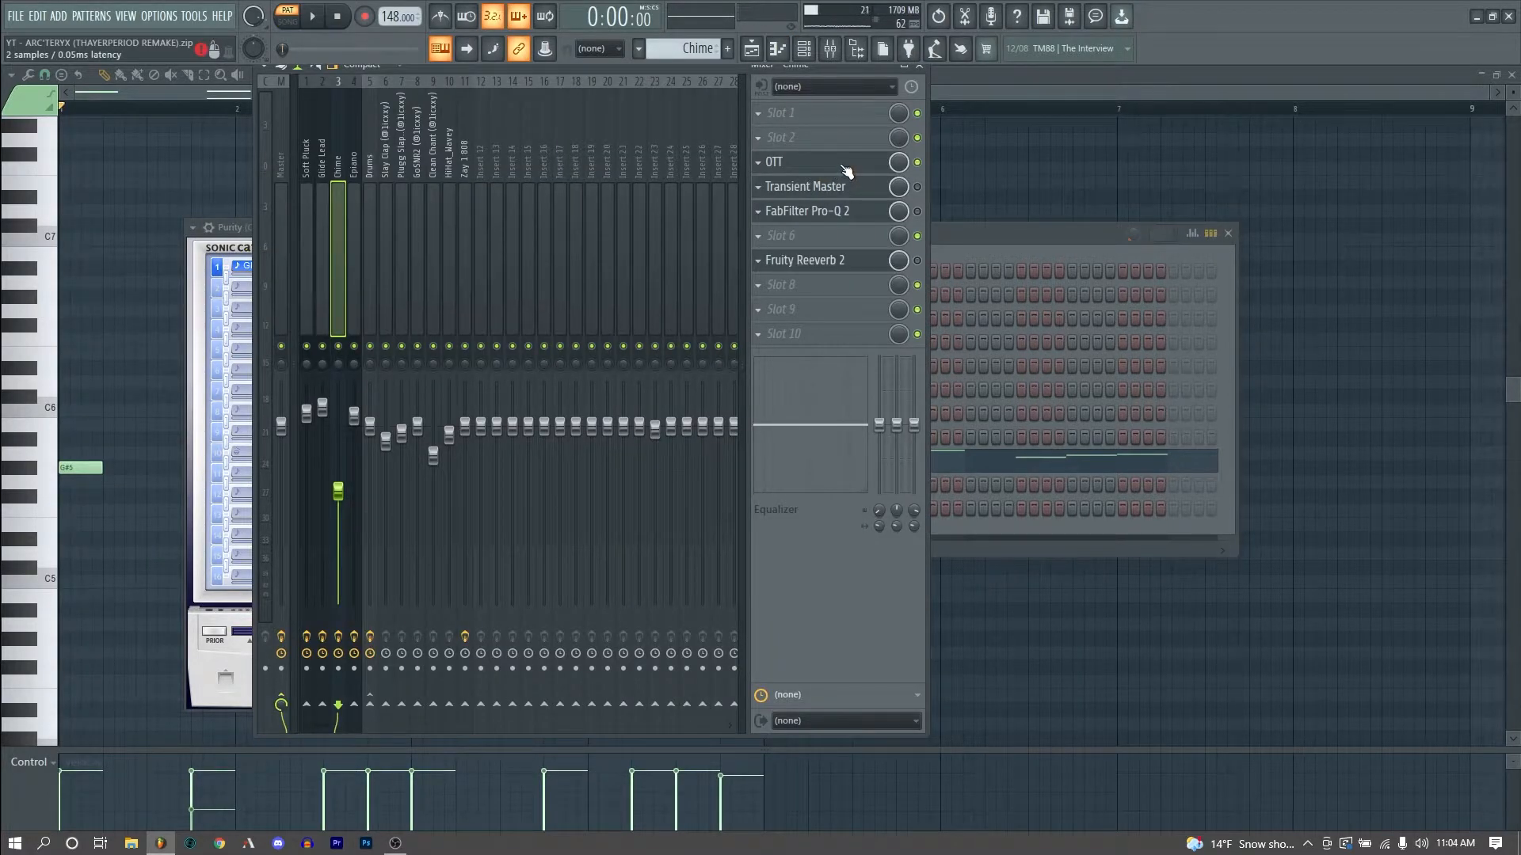
# - Open the OTT, Transient Master and FabFilter Pro-Q 2 plugins on the Chime mixer track to inspect them
pyautogui.click(847, 166)
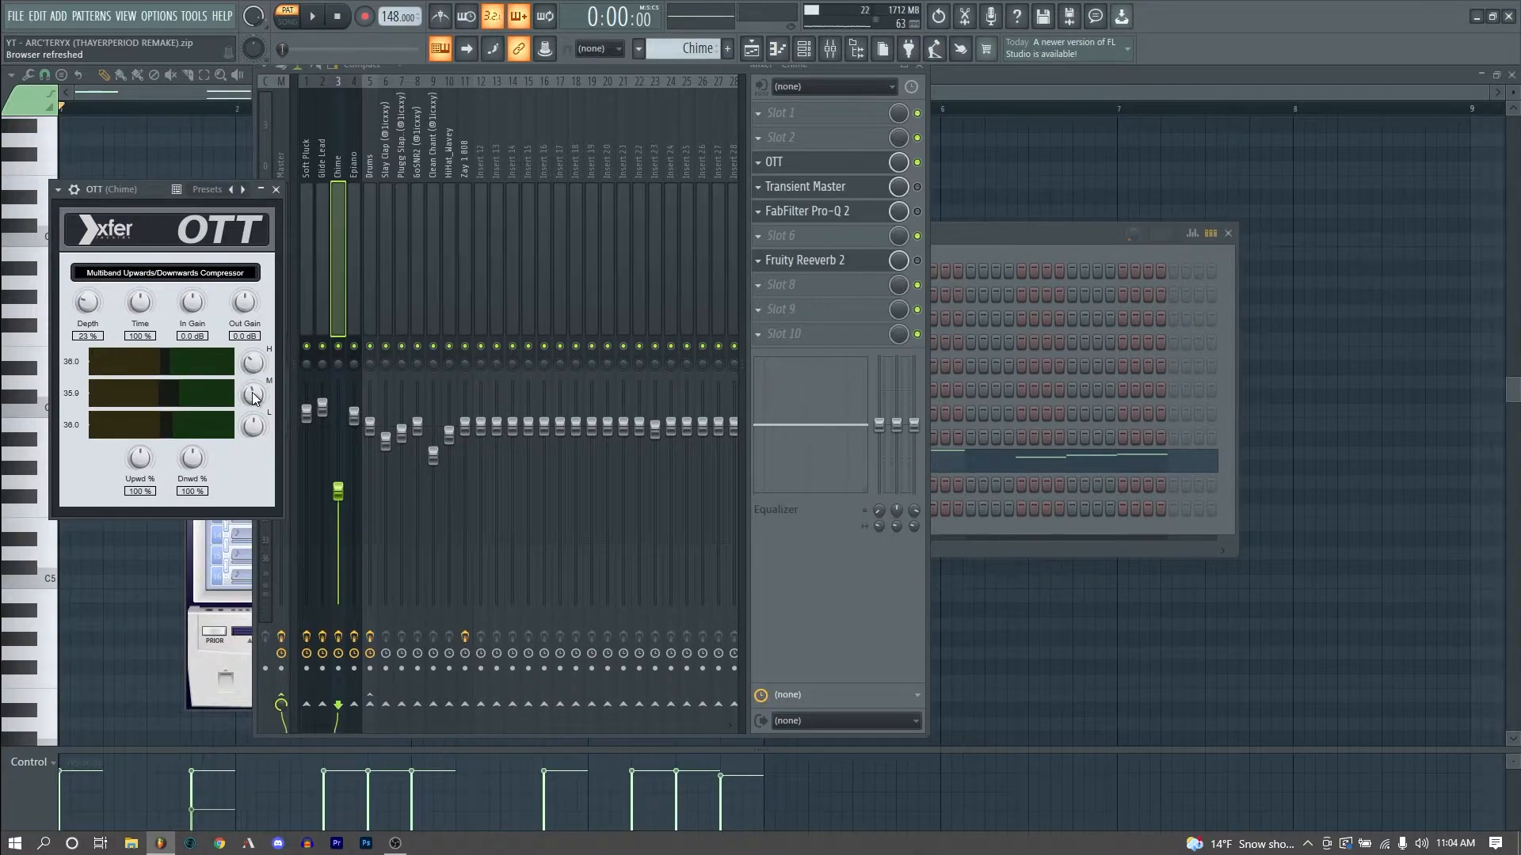
pyautogui.click(816, 186)
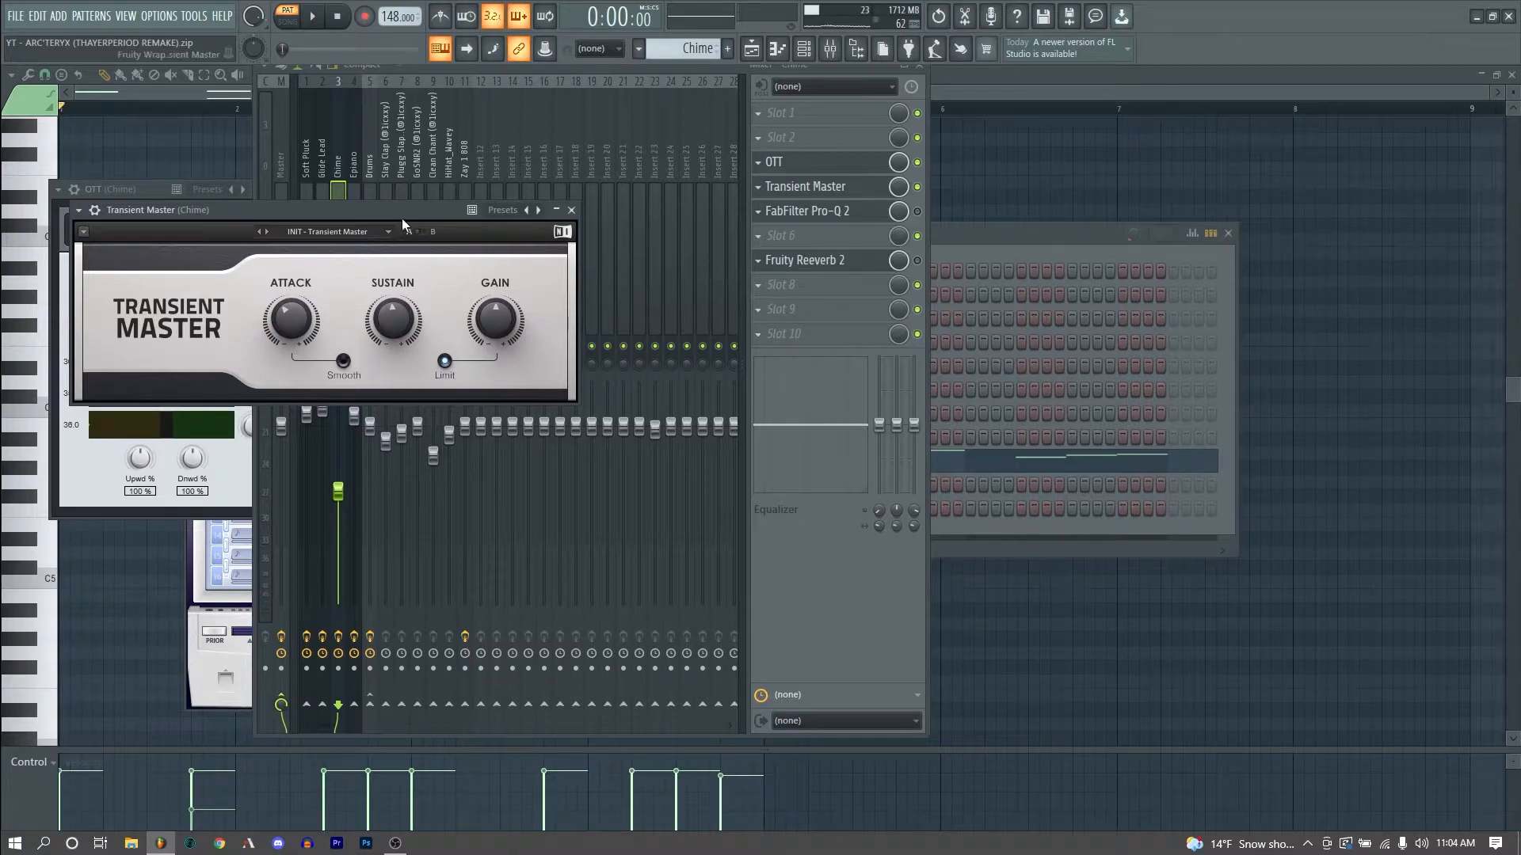
pyautogui.click(920, 202)
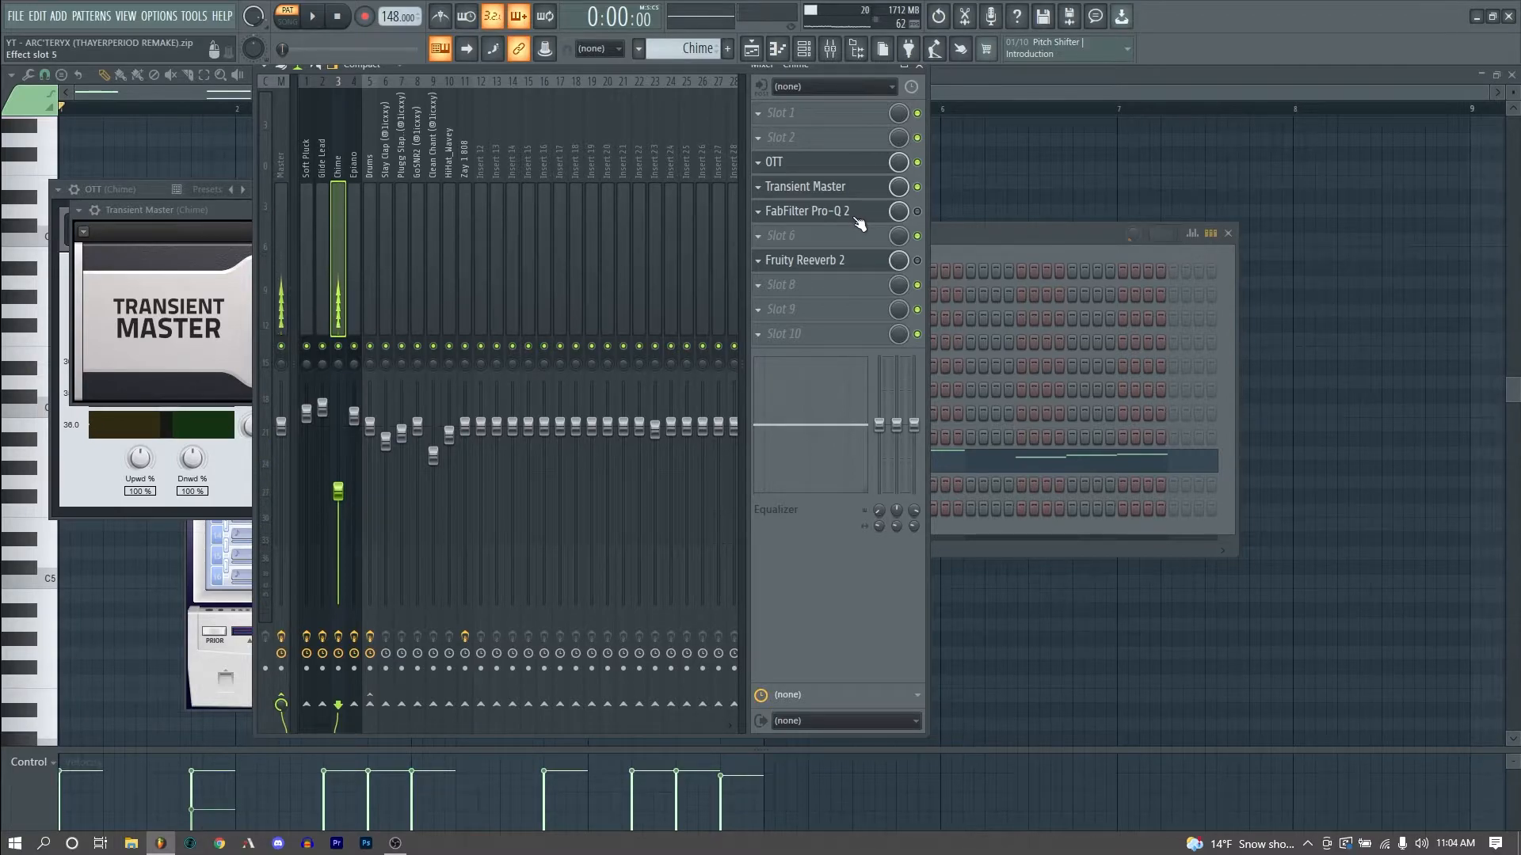
pyautogui.click(917, 212)
pyautogui.click(843, 213)
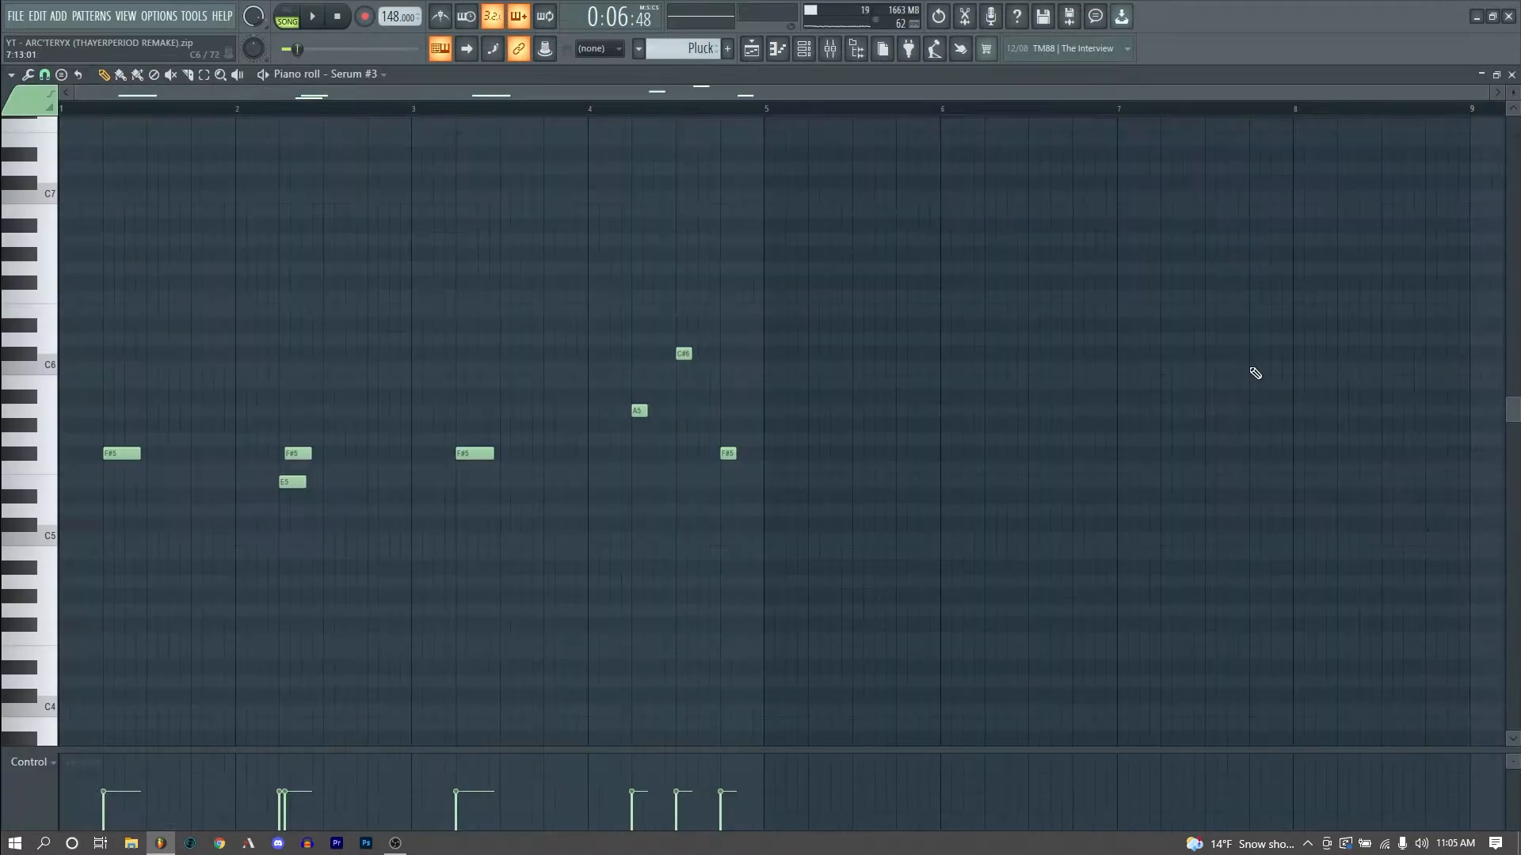
# - Play the soft pluck pattern and inspect the warp knobs on its Serum oscillators
pyautogui.press('space')
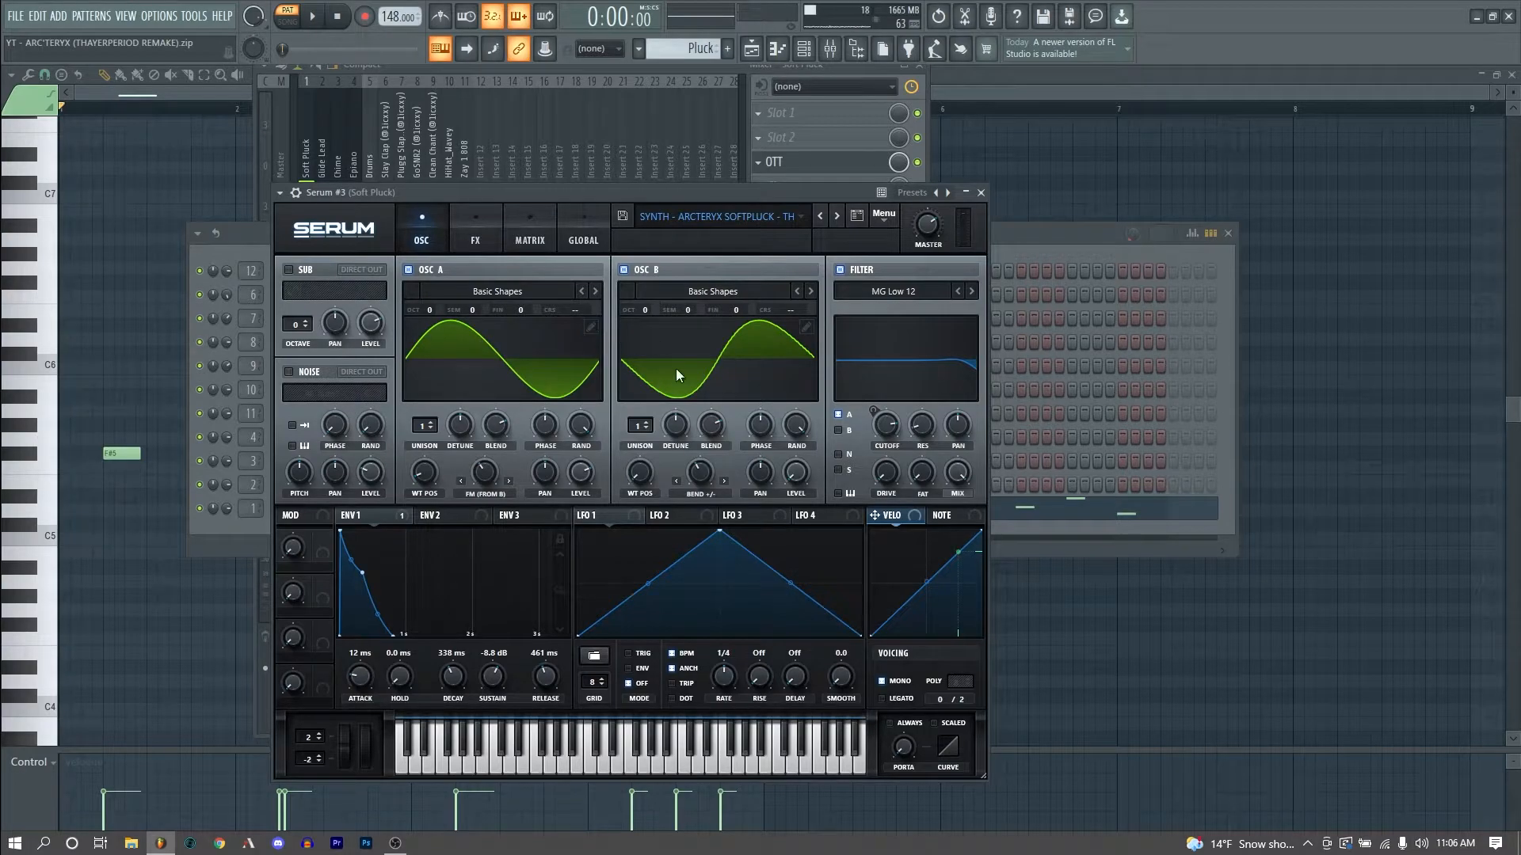
pyautogui.click(700, 480)
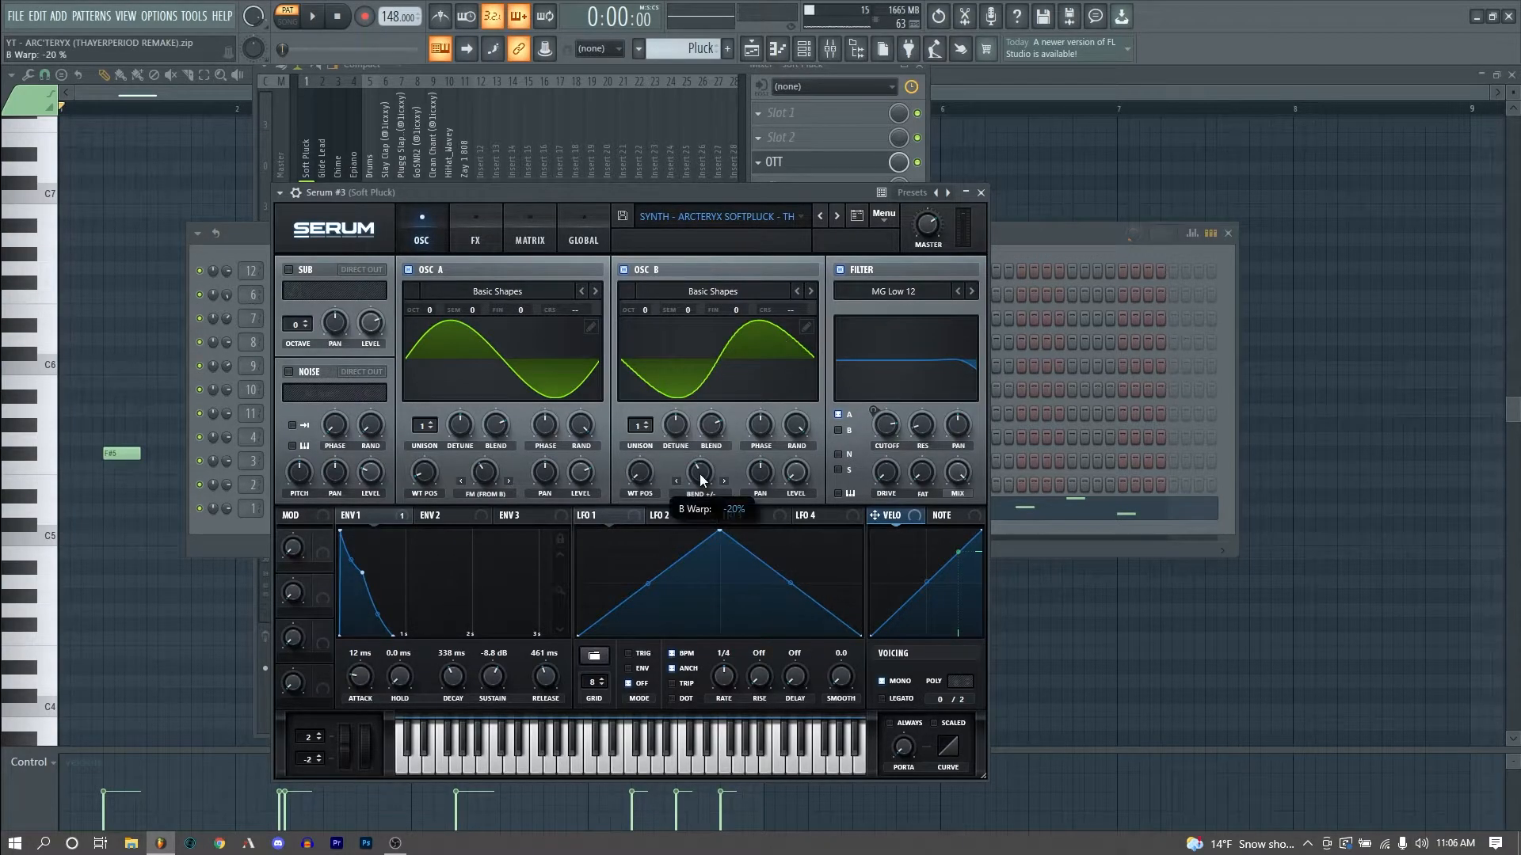
pyautogui.moveTo(703, 479)
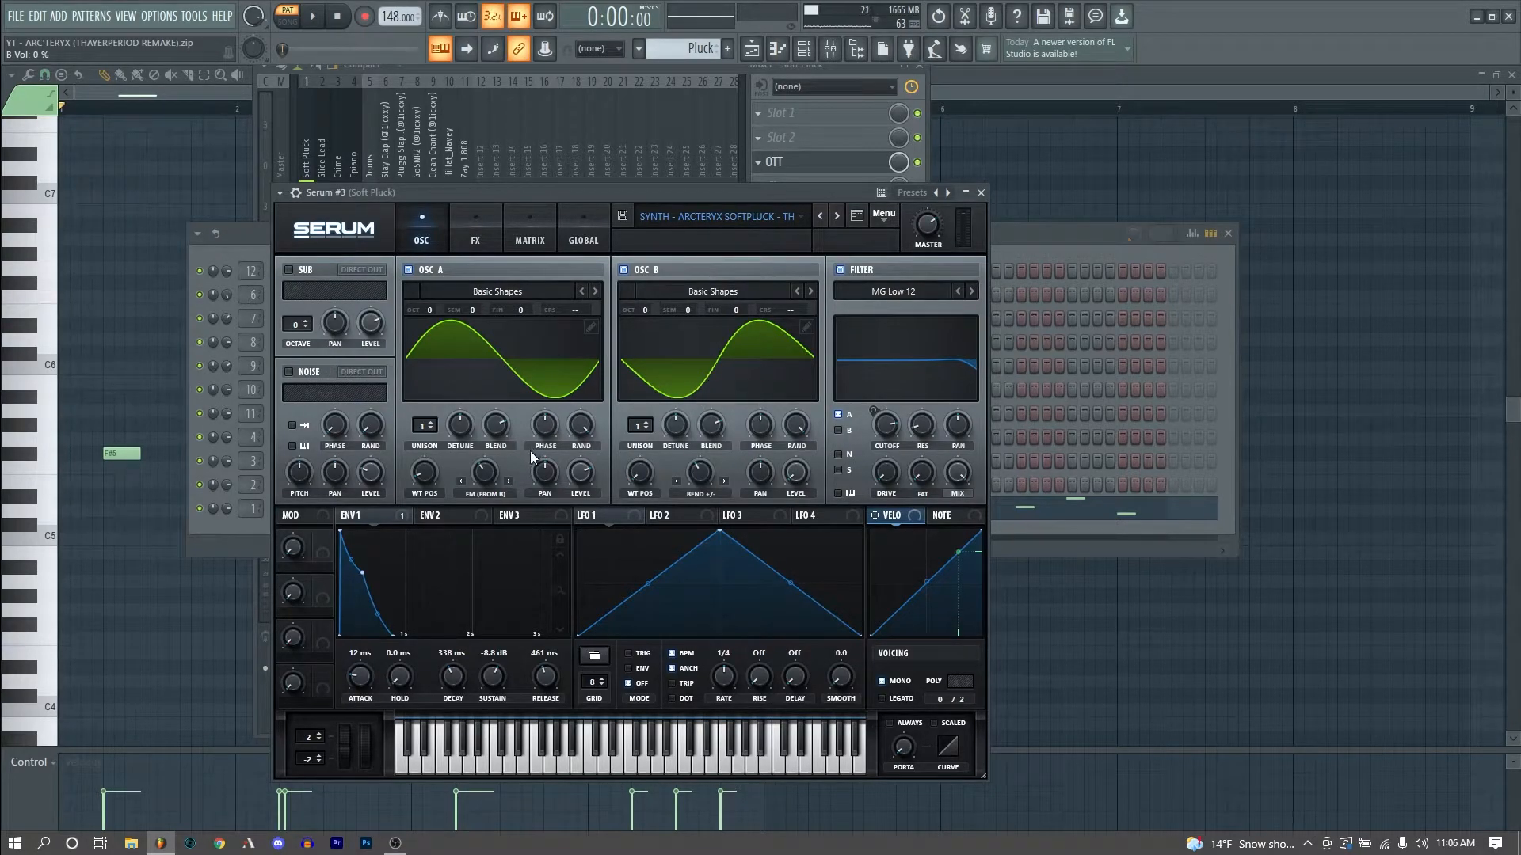
pyautogui.moveTo(479, 477)
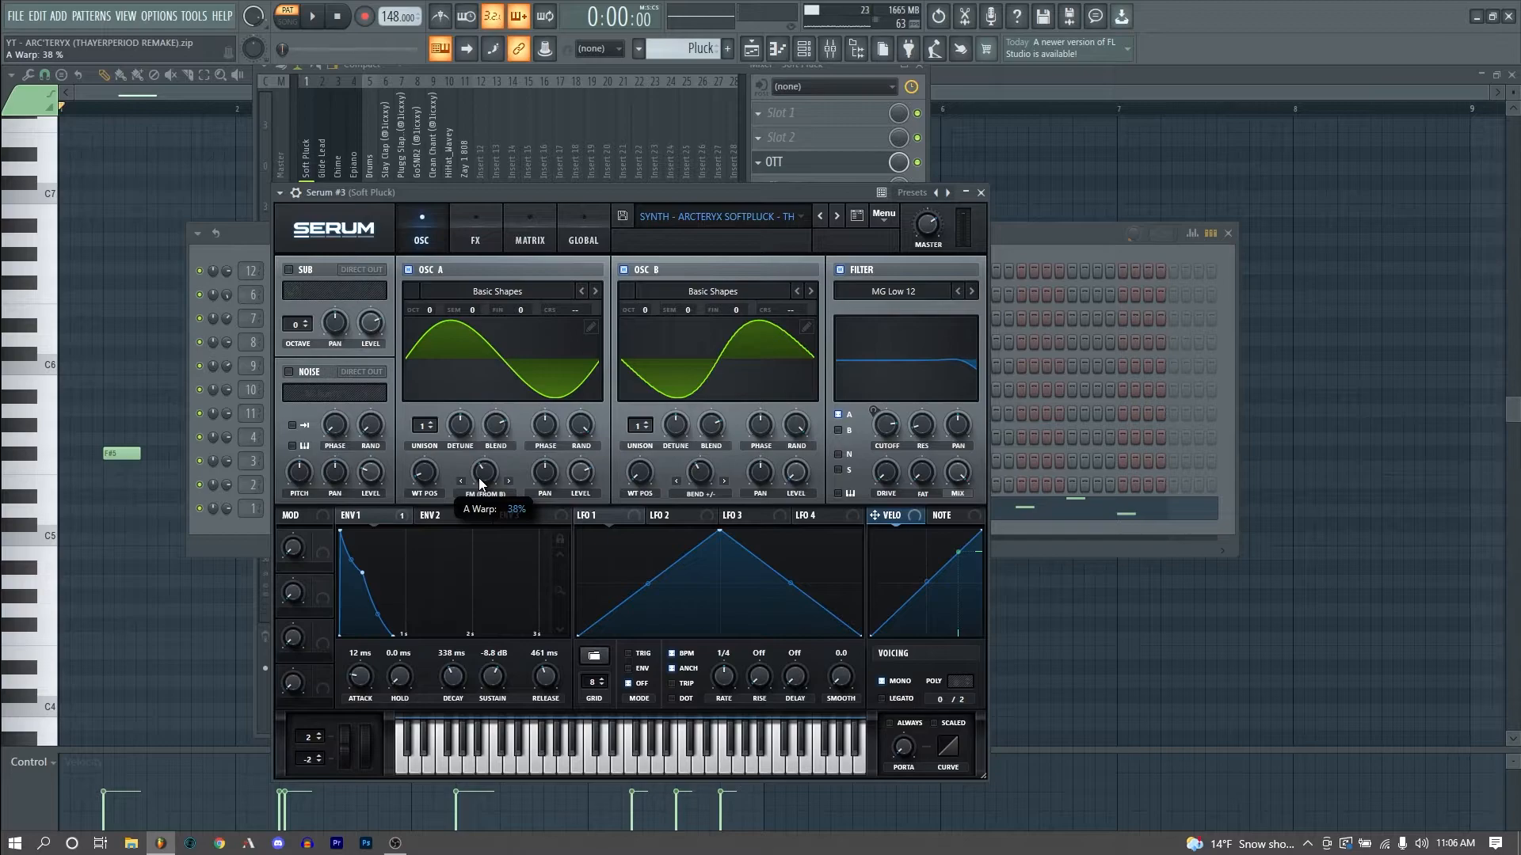
pyautogui.press('r')
pyautogui.press('r')
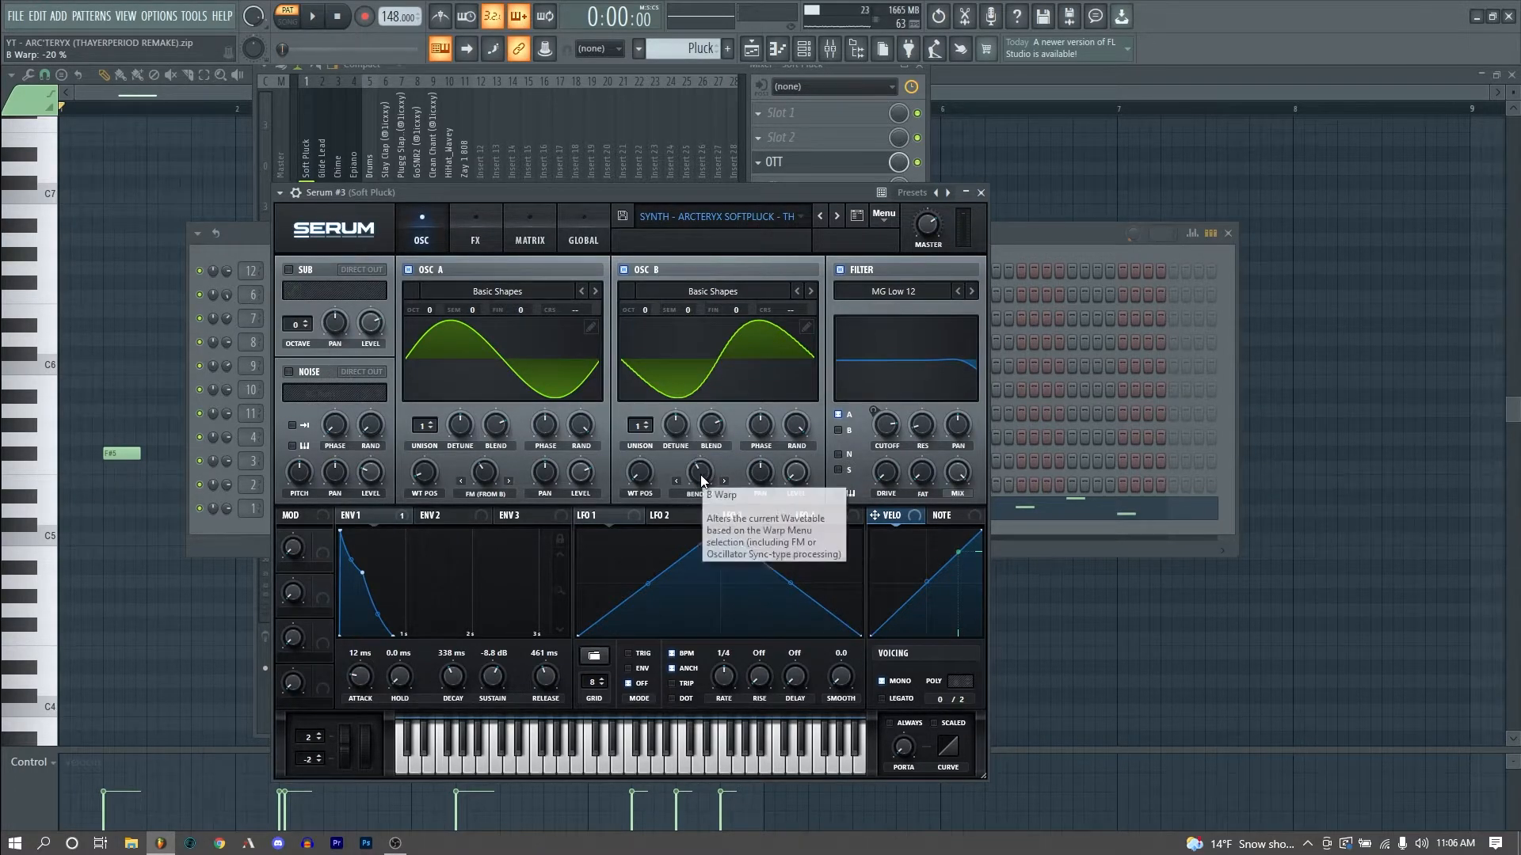
pyautogui.moveTo(708, 490)
pyautogui.mouseDown()
pyautogui.moveTo(699, 547)
pyautogui.moveTo(716, 374)
pyautogui.moveTo(710, 477)
pyautogui.mouseUp()
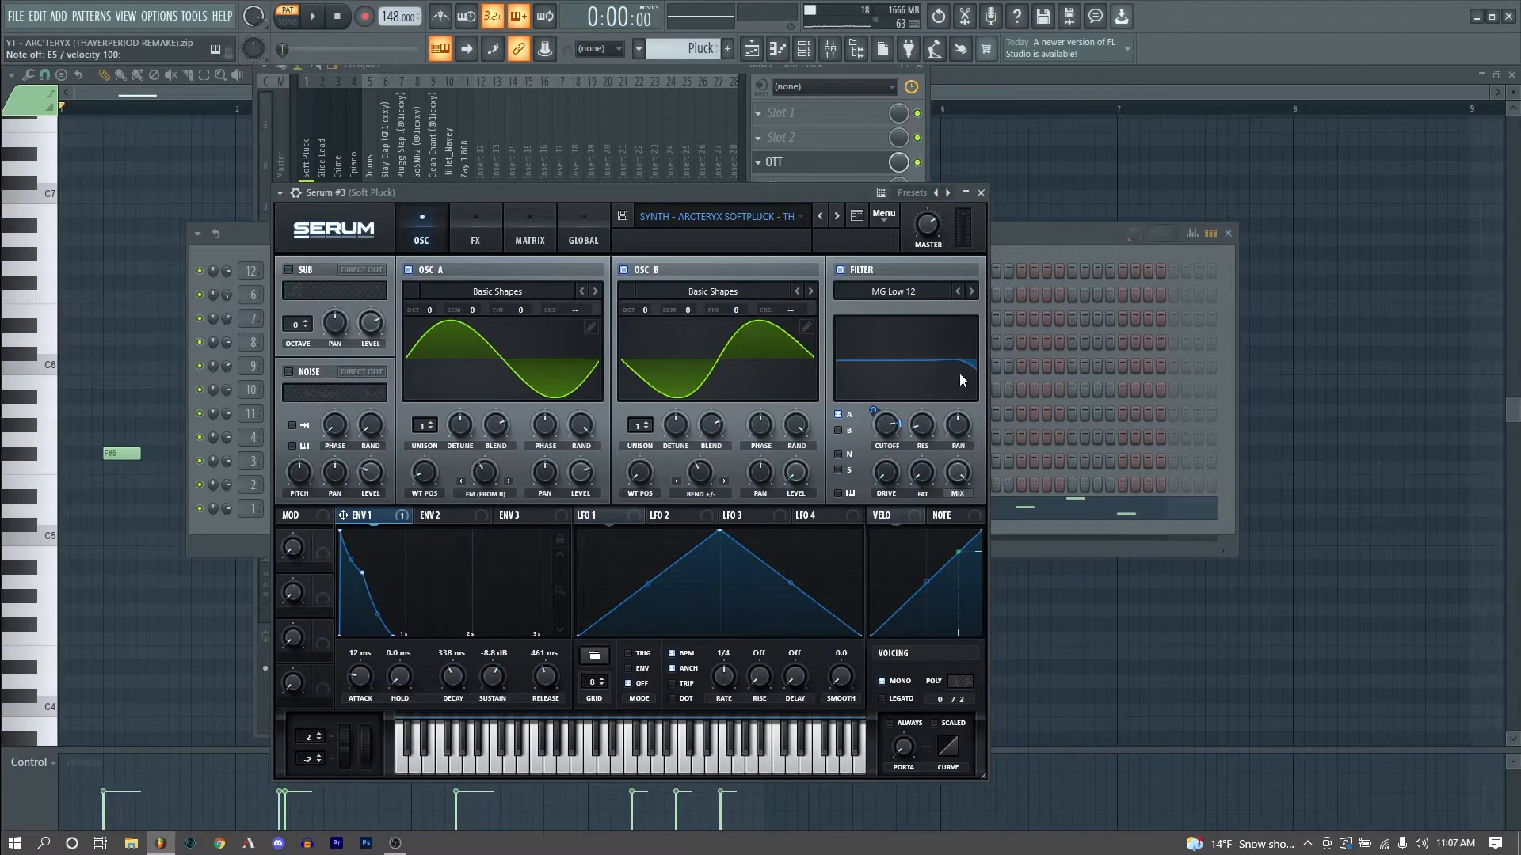
pyautogui.moveTo(914, 434)
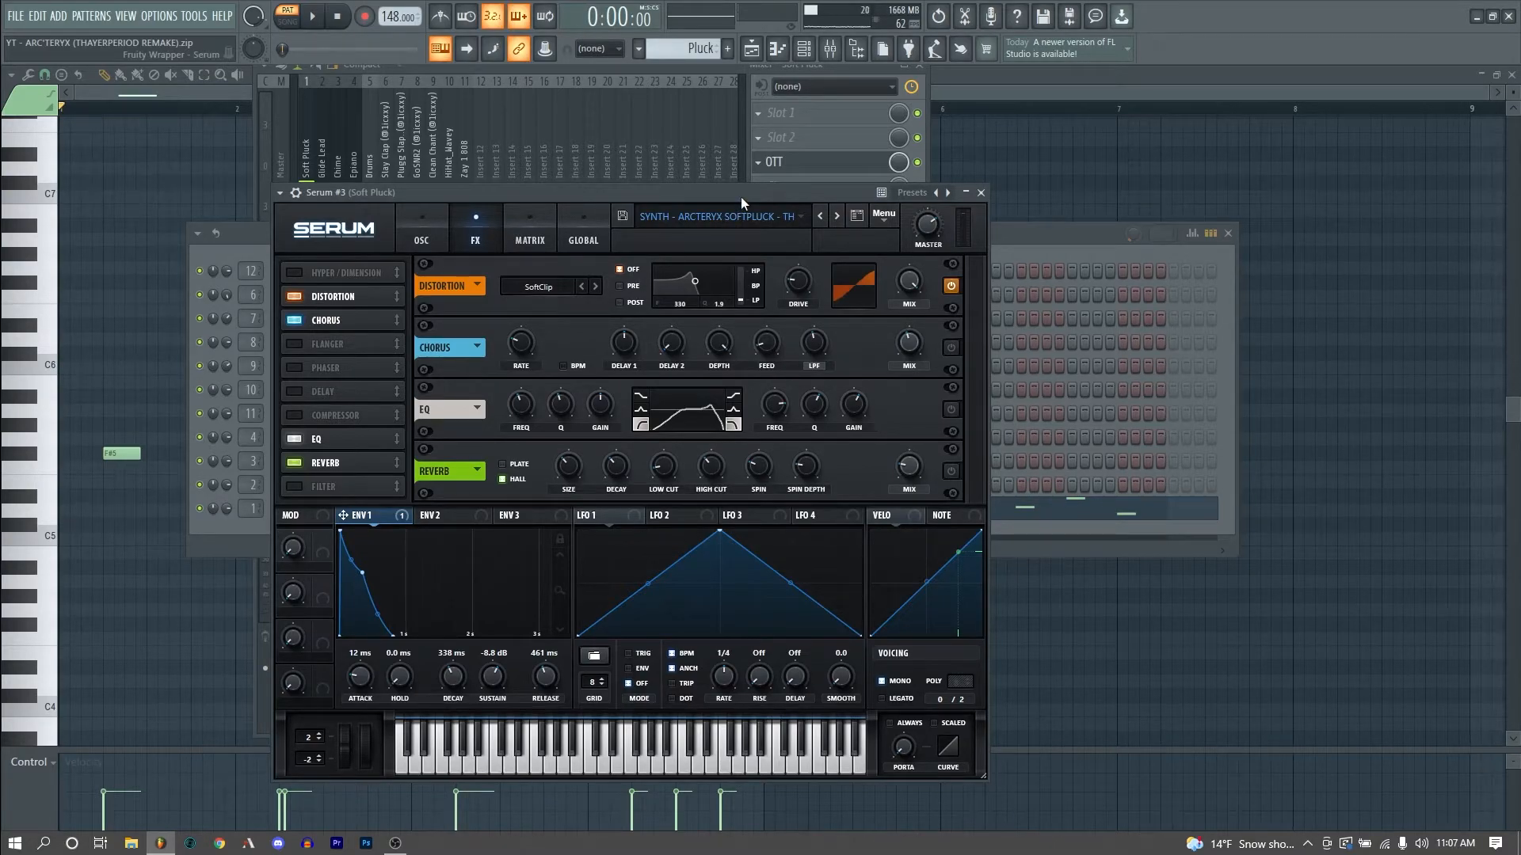
# - Toggle the bypass on the soft pluck's Chorus, EQ and Reverb effects and open the mixer
pyautogui.click(950, 348)
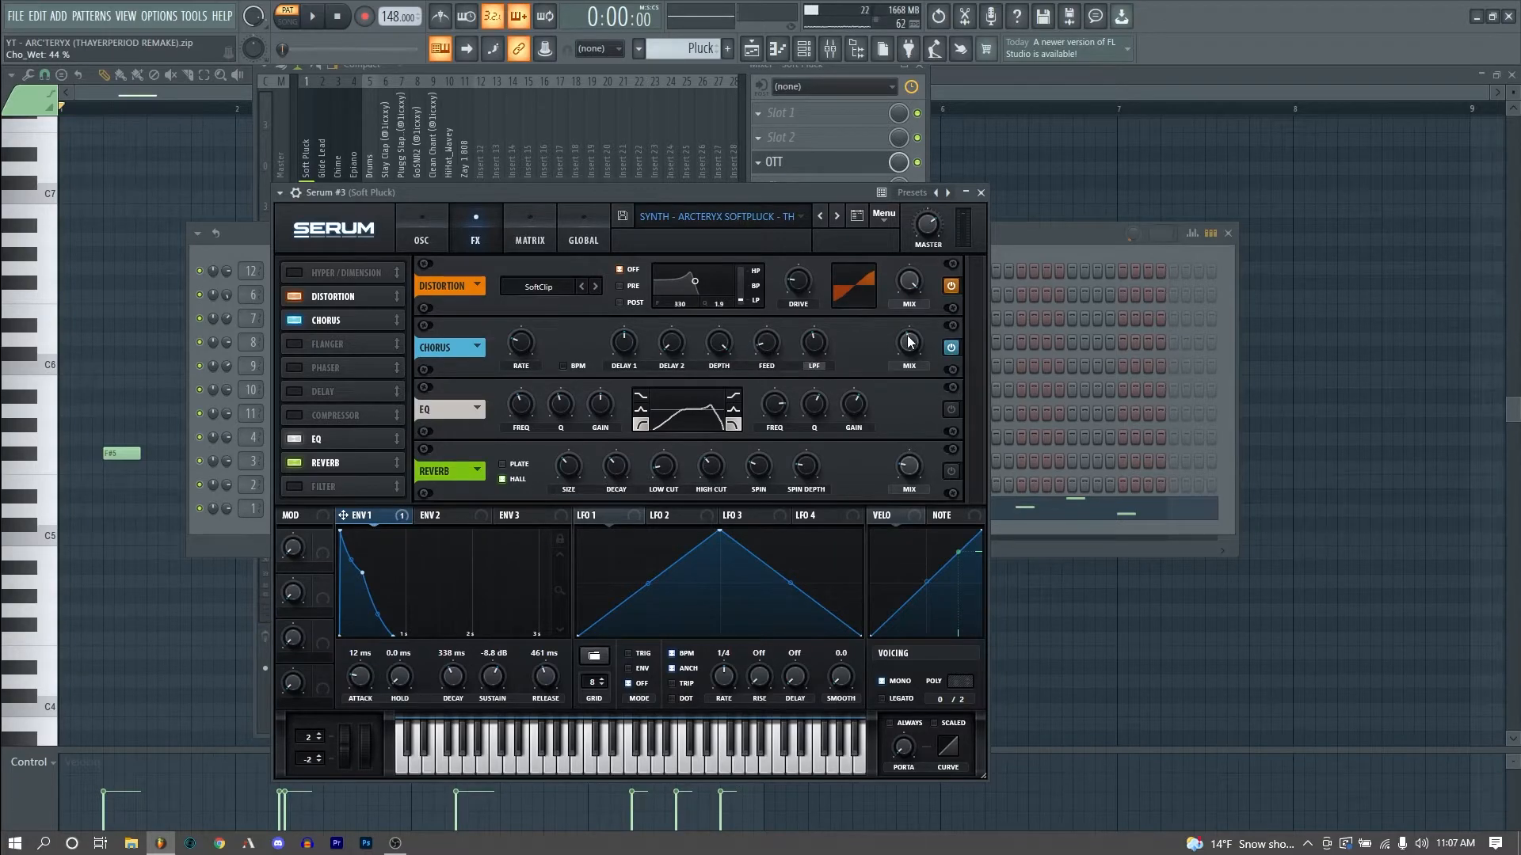
pyautogui.click(950, 409)
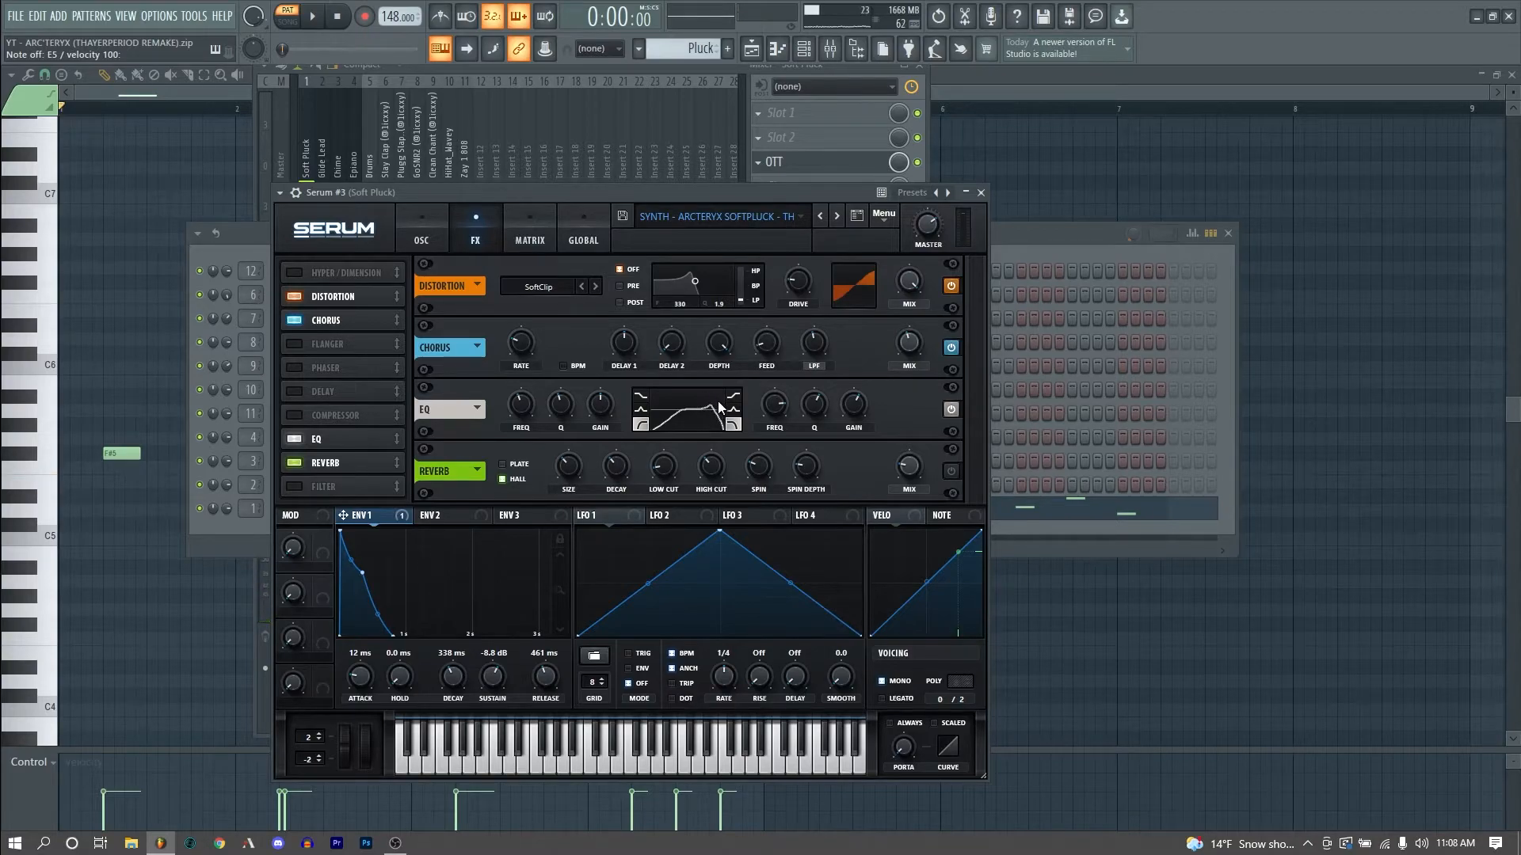
pyautogui.click(952, 472)
pyautogui.click(831, 48)
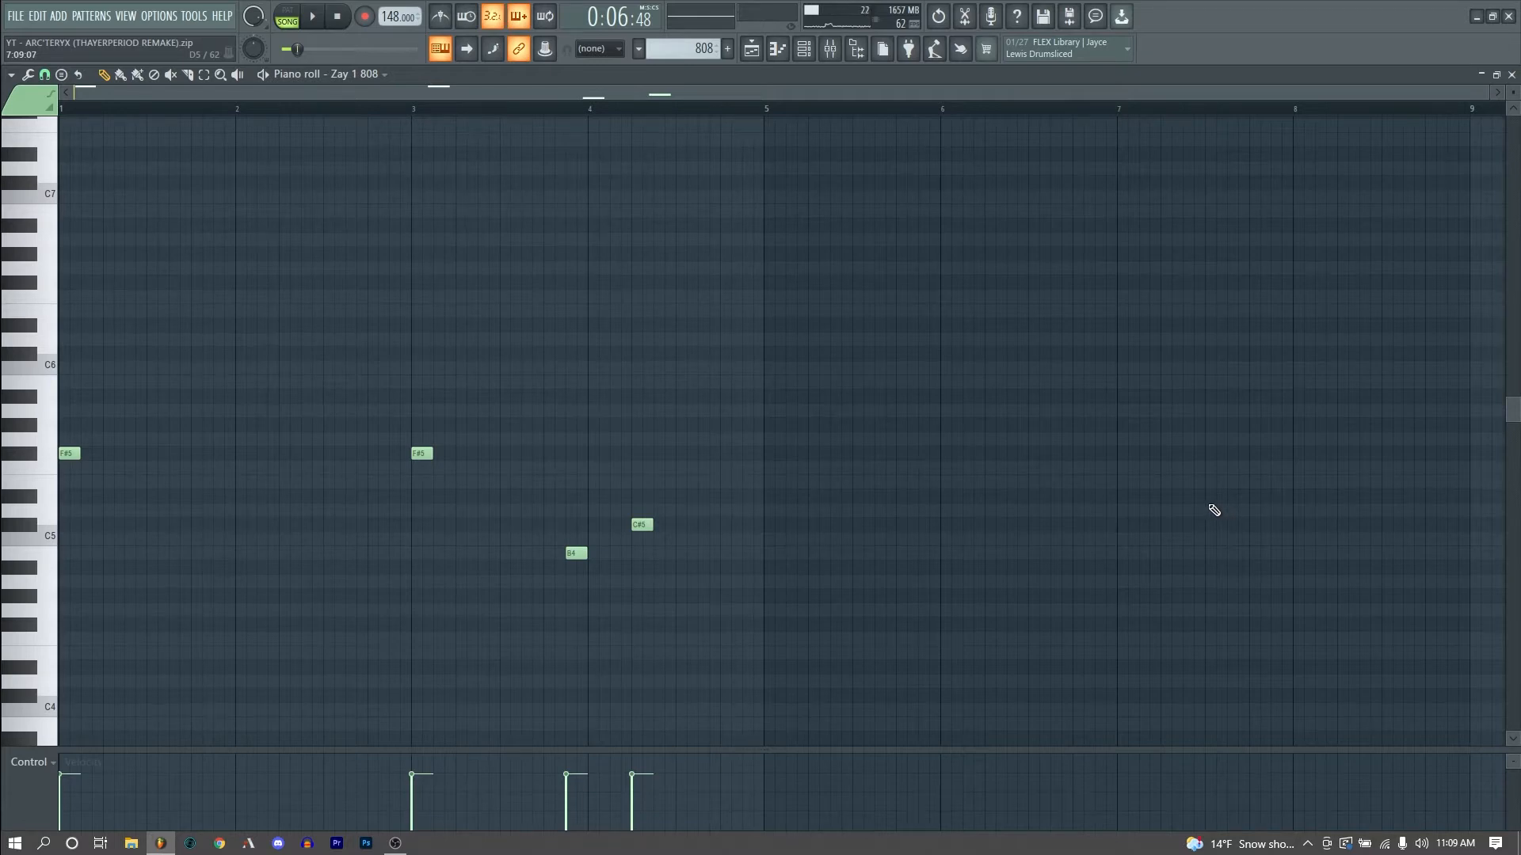
# - Play the 808 and inspect the Sausage Fattener and Fruity soft clipper on the Zay 1 808 mixer track
pyautogui.press('space')
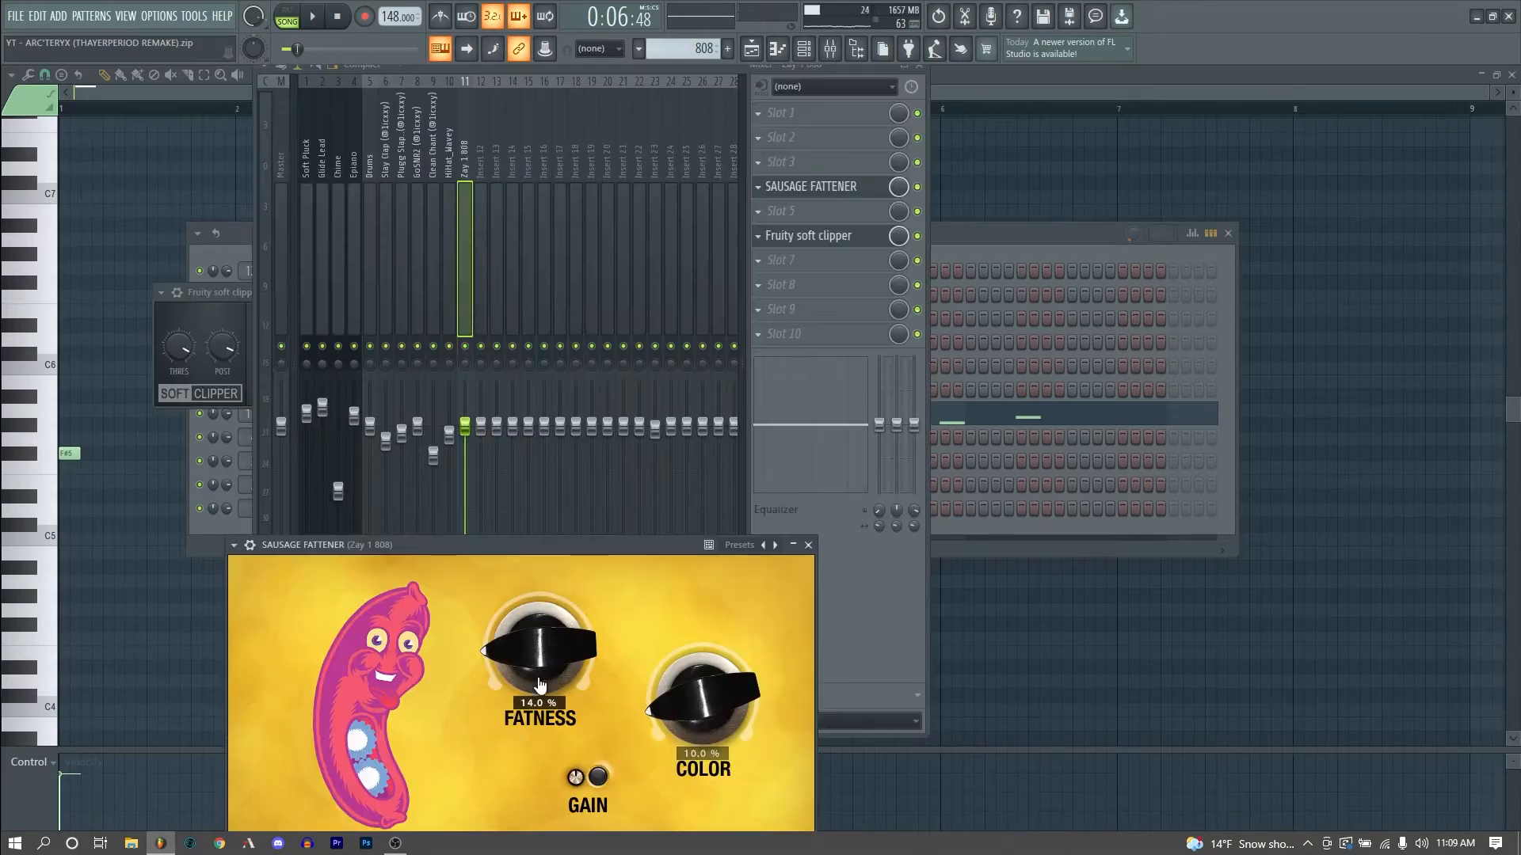
pyautogui.moveTo(576, 689); pyautogui.dragTo(576, 697)
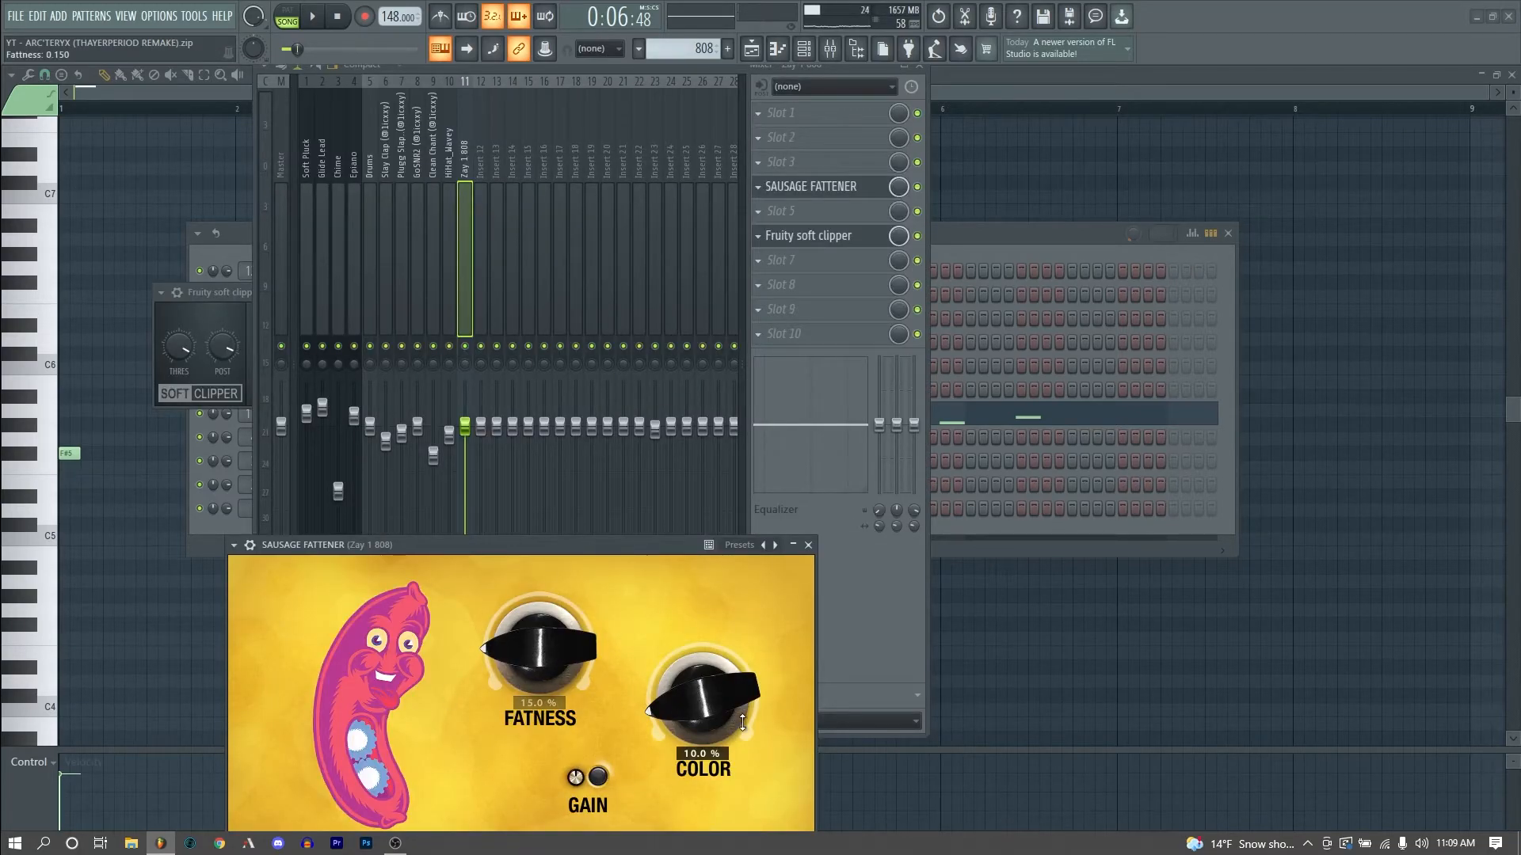
pyautogui.click(858, 237)
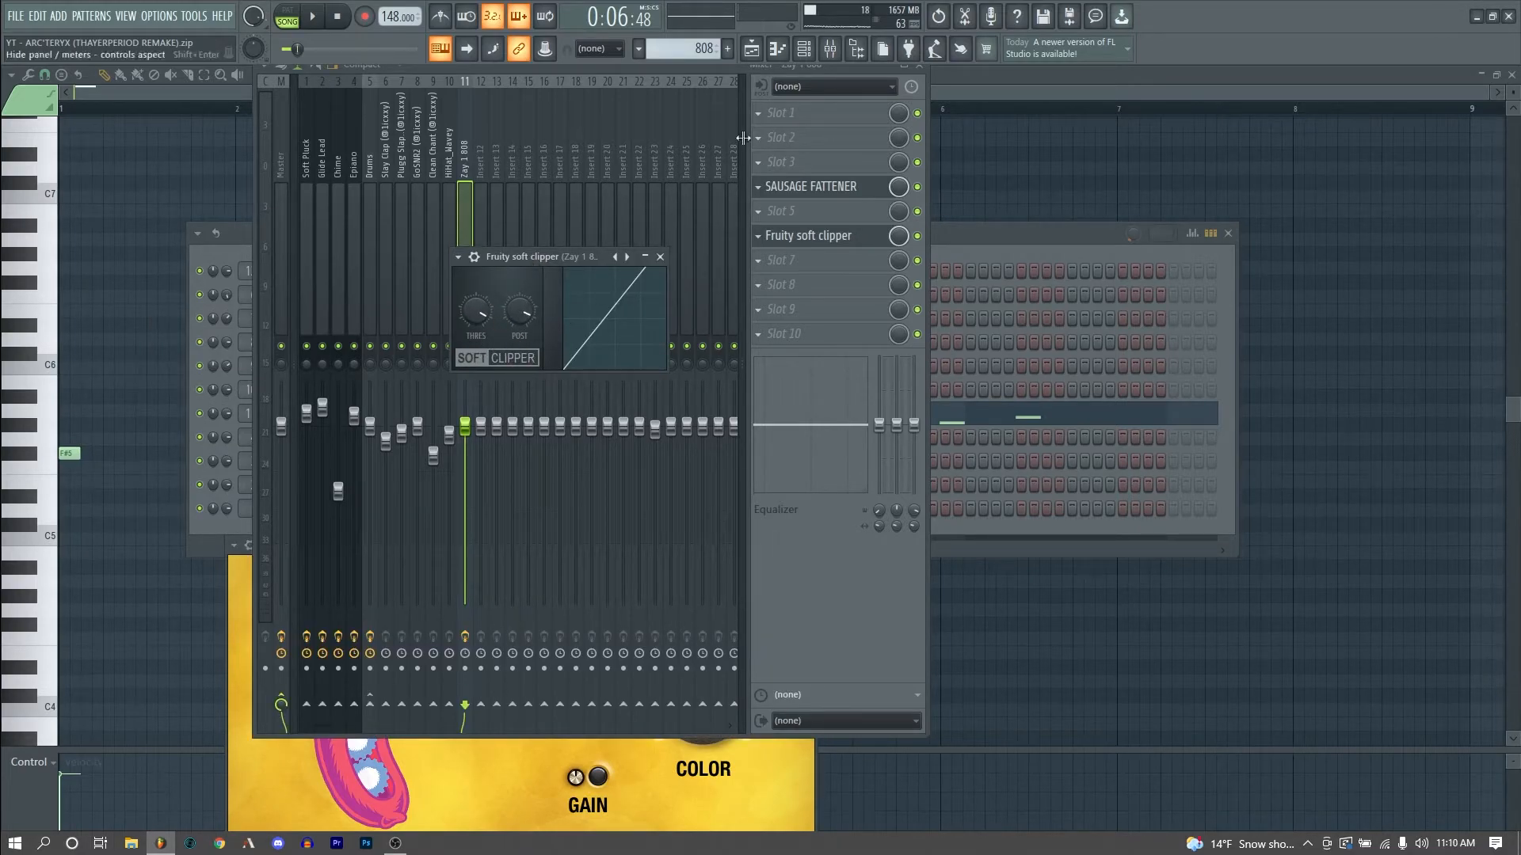
# - Close the mixer, play the drum pattern in the channel rack and open the GoSNR2 snare sample
pyautogui.click(751, 50)
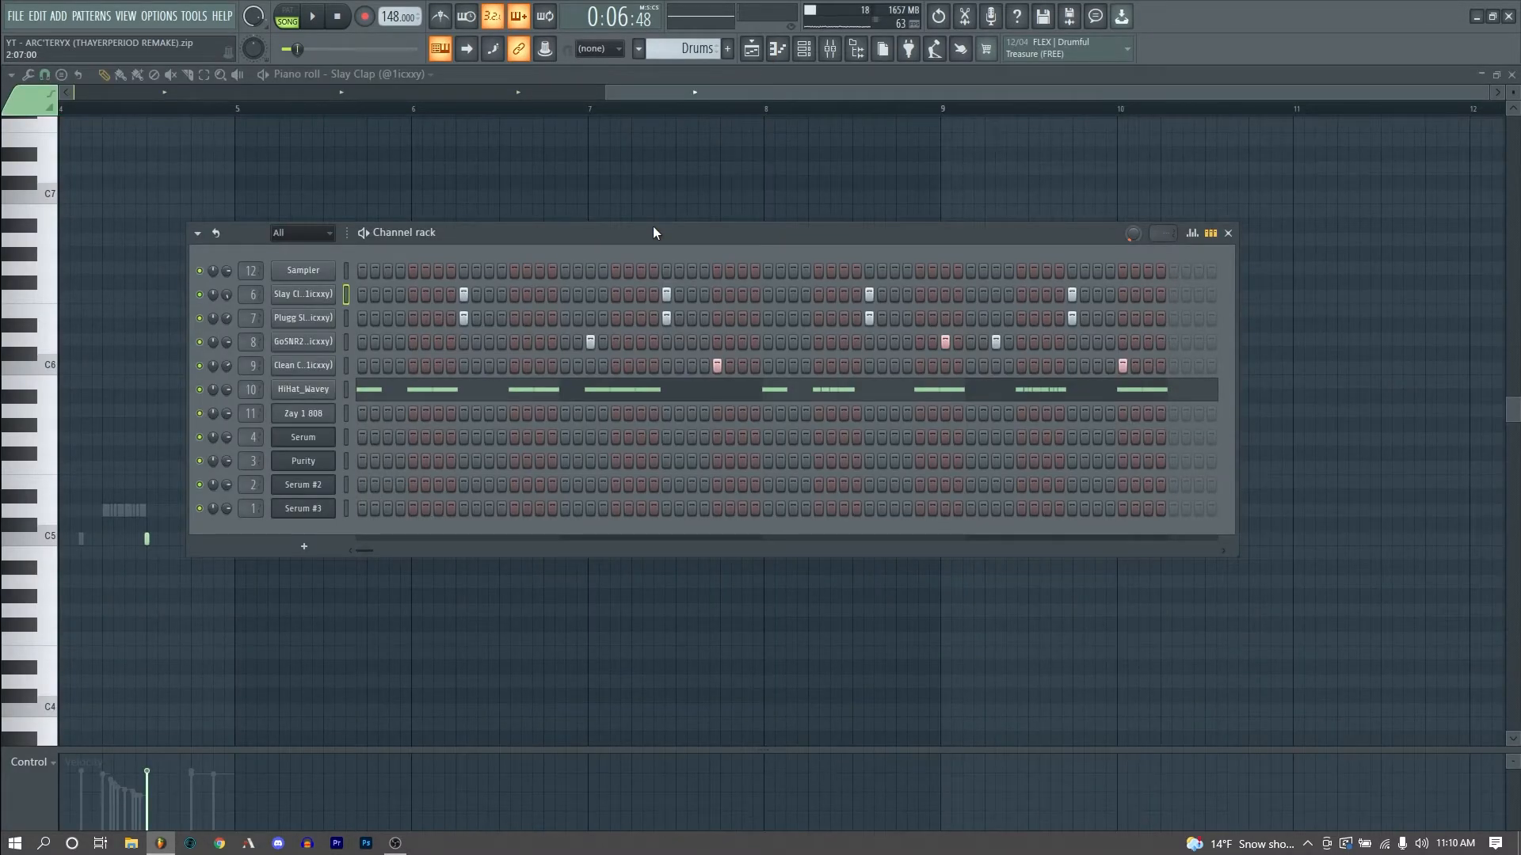
pyautogui.press('space')
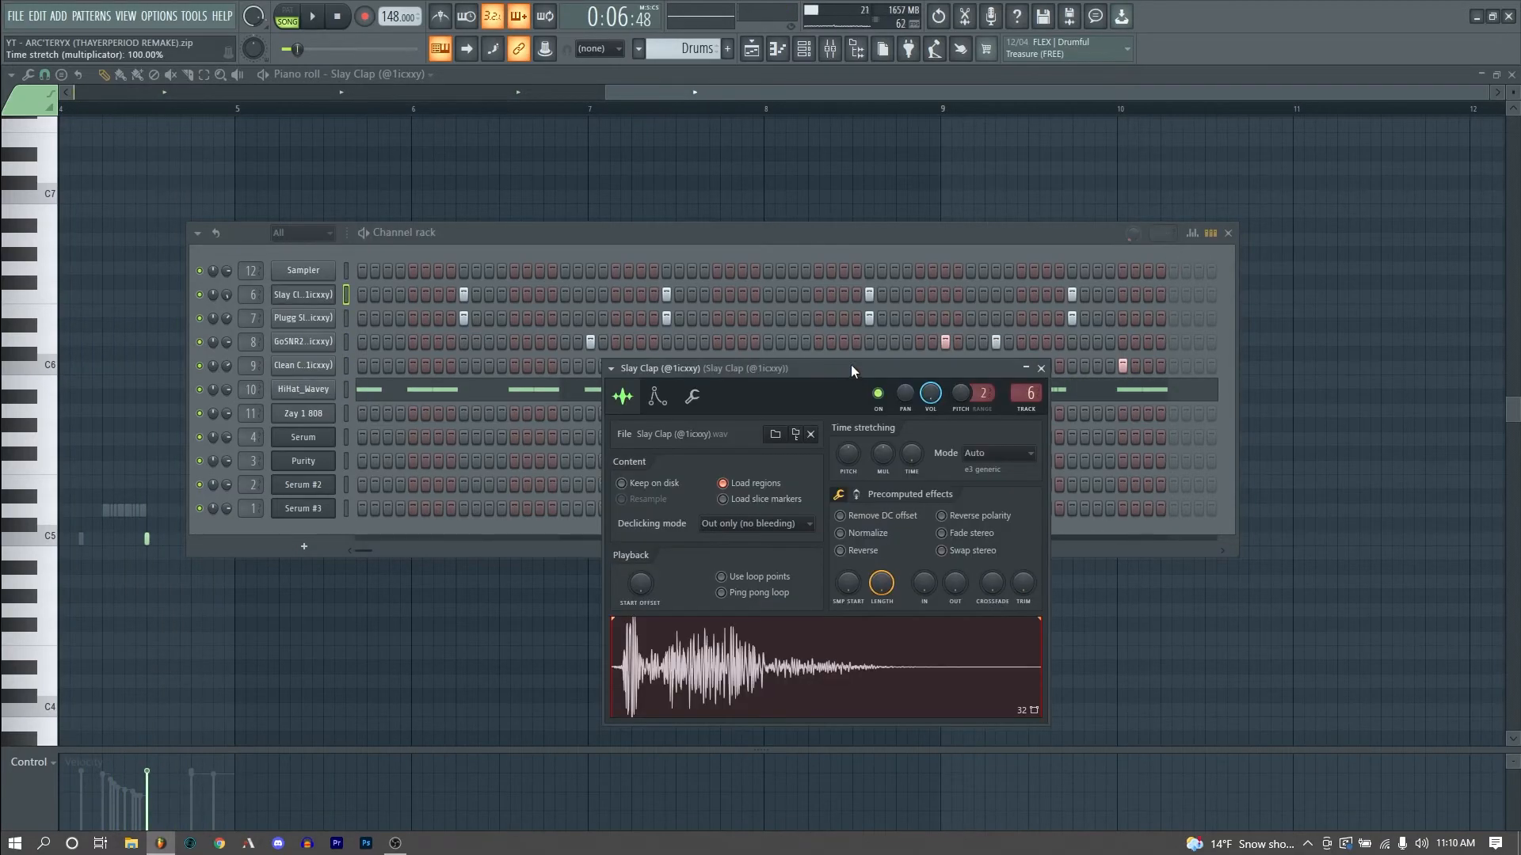
pyautogui.moveTo(851, 371); pyautogui.dragTo(931, 338)
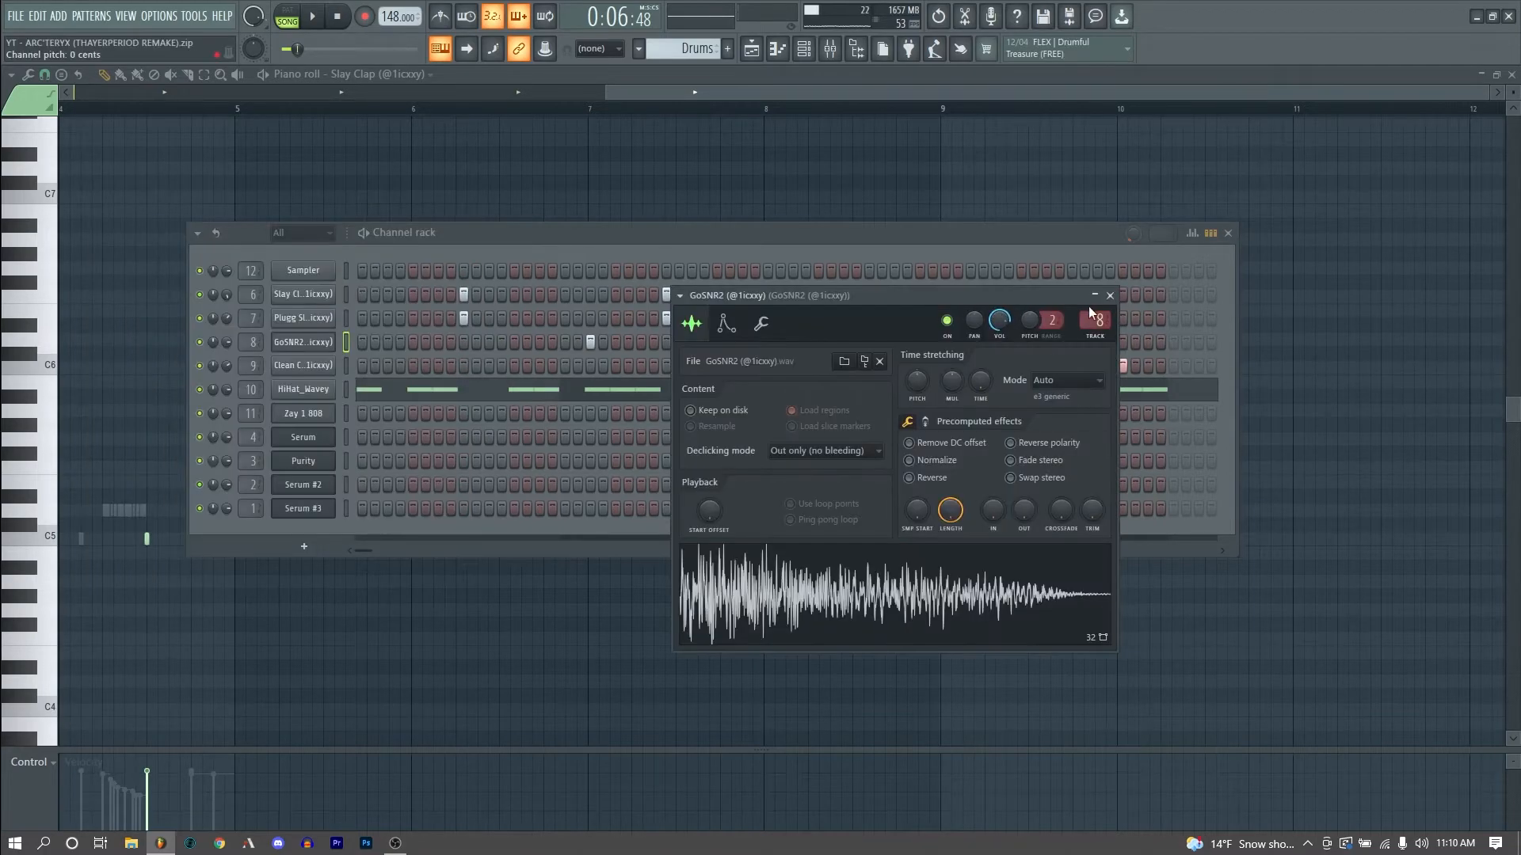
# - Open the Drums mixer track and inspect its FabFilter Pro-C 2 and Radiator plugins
pyautogui.click(302, 361)
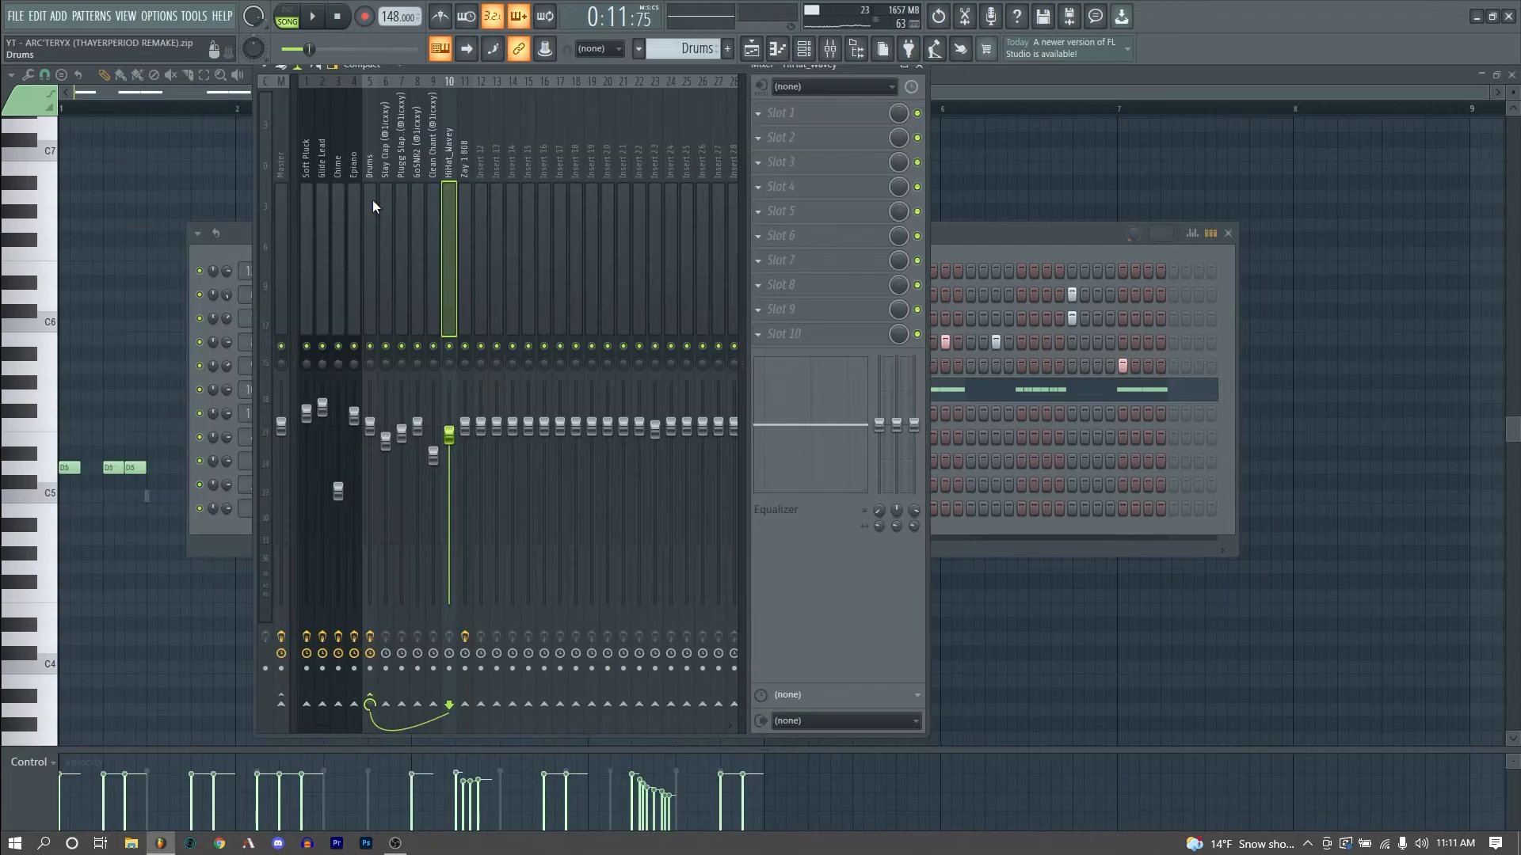
pyautogui.click(423, 195)
pyautogui.click(463, 197)
pyautogui.click(372, 194)
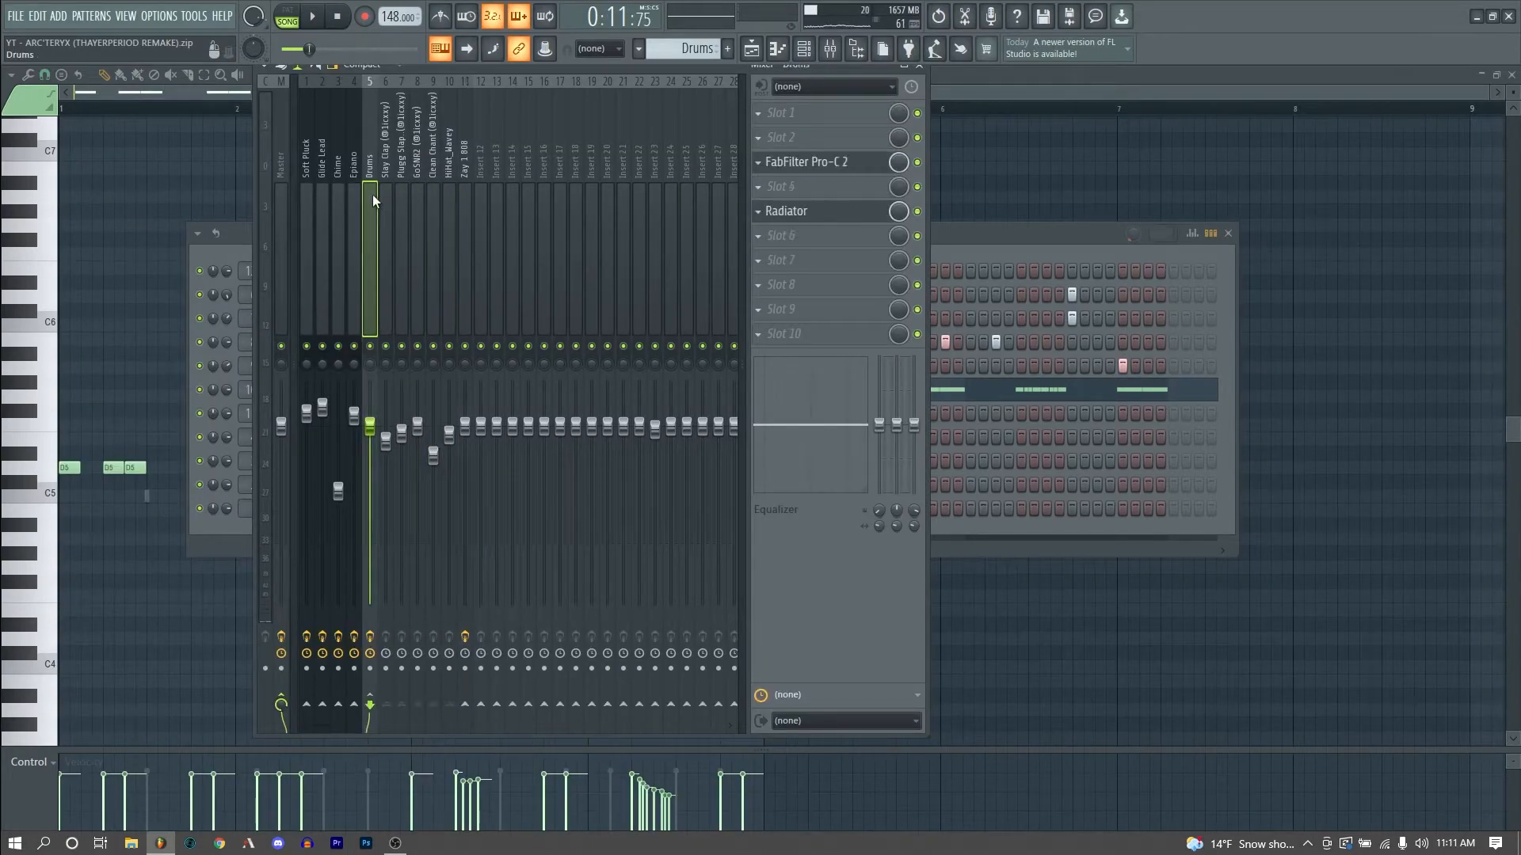
pyautogui.click(871, 161)
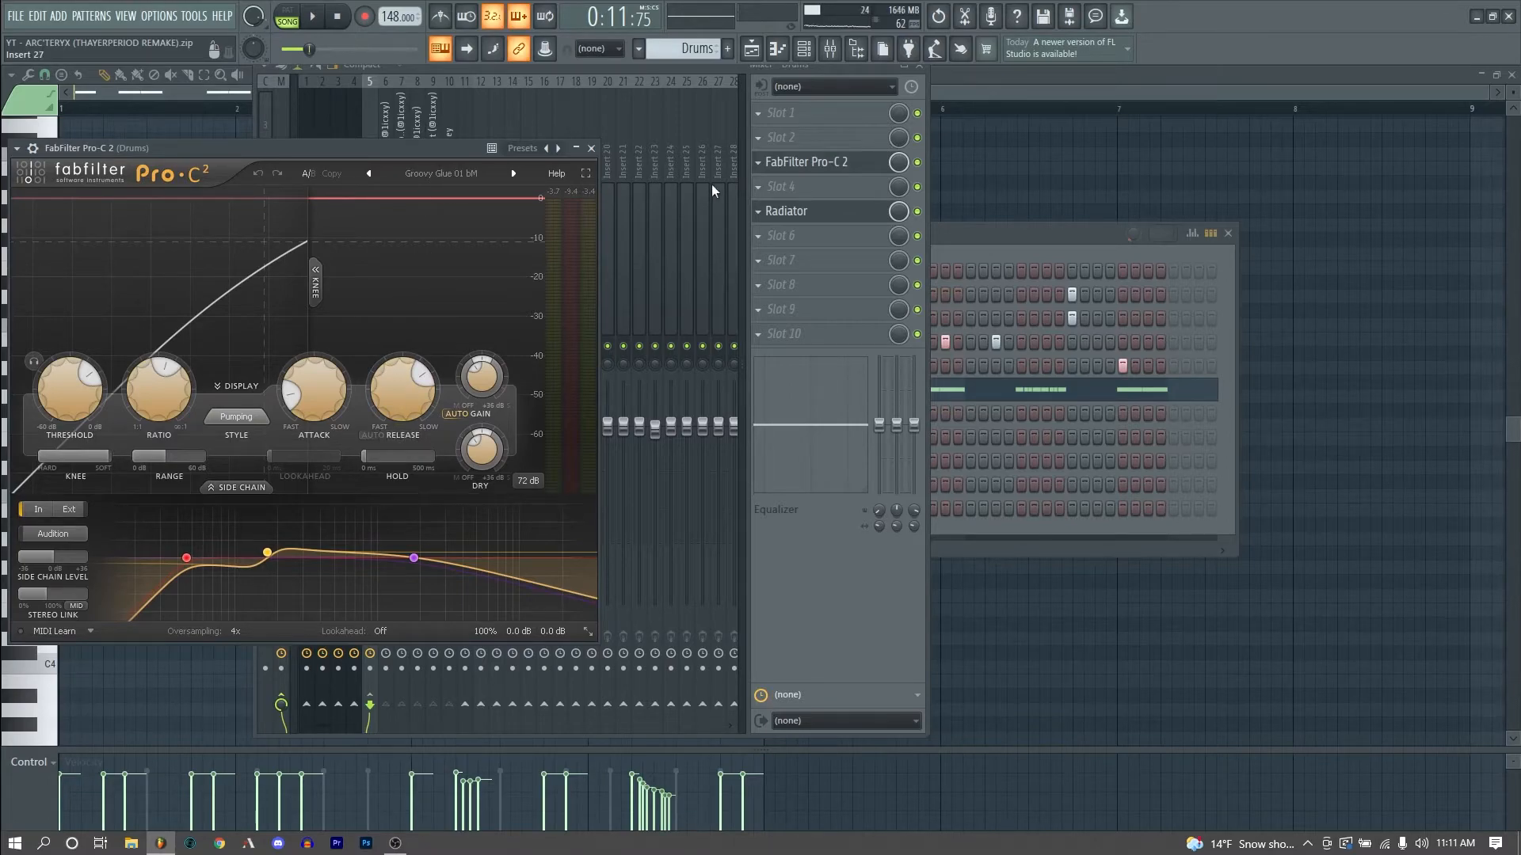
pyautogui.click(792, 211)
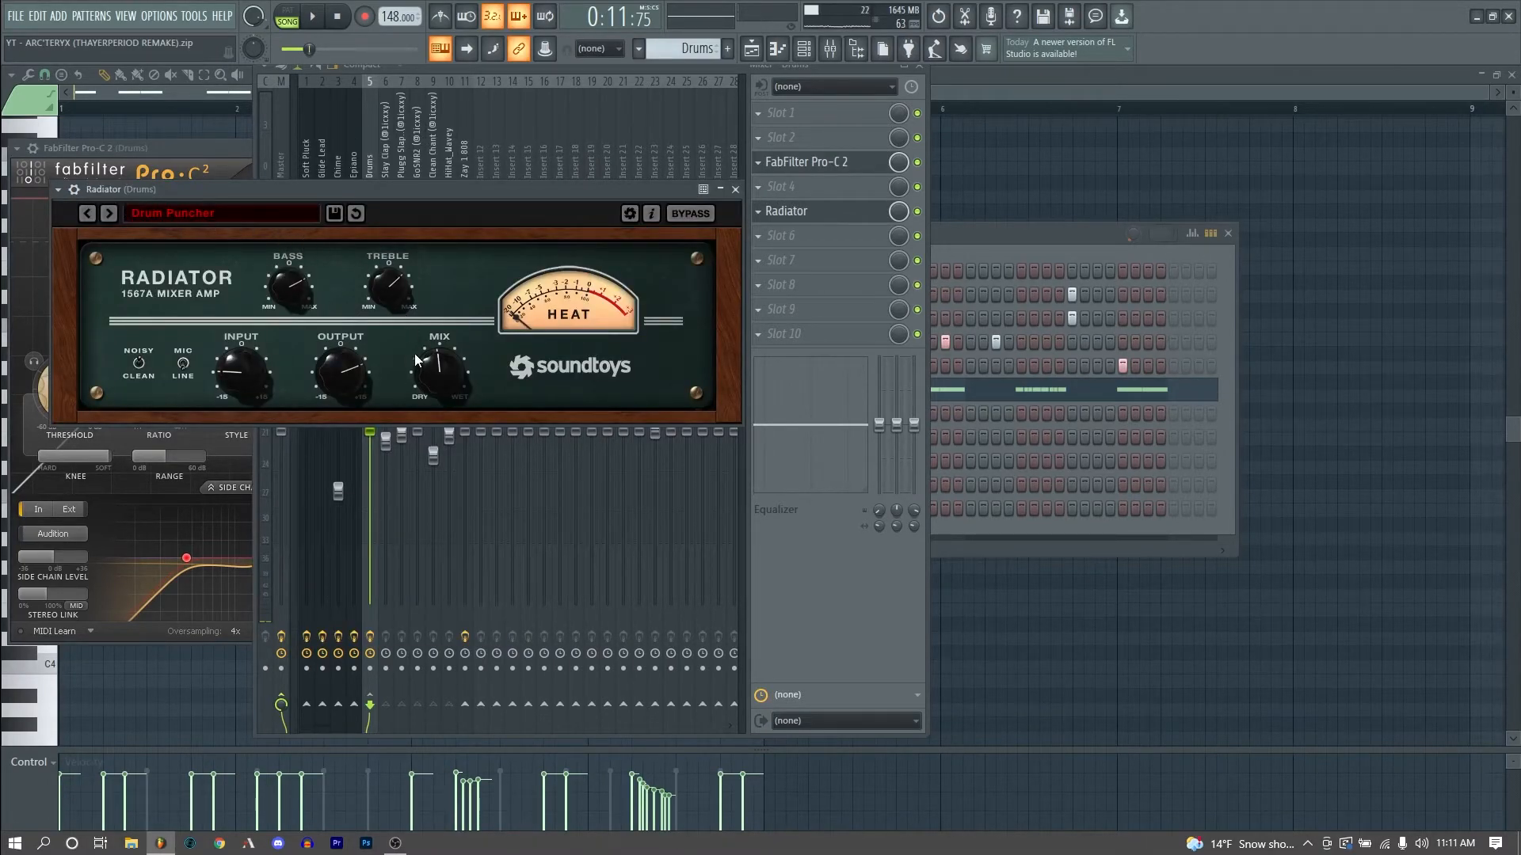
pyautogui.click(736, 191)
# - Close all plugin windows and play the full arrangement from the playlist
pyautogui.press('F12')
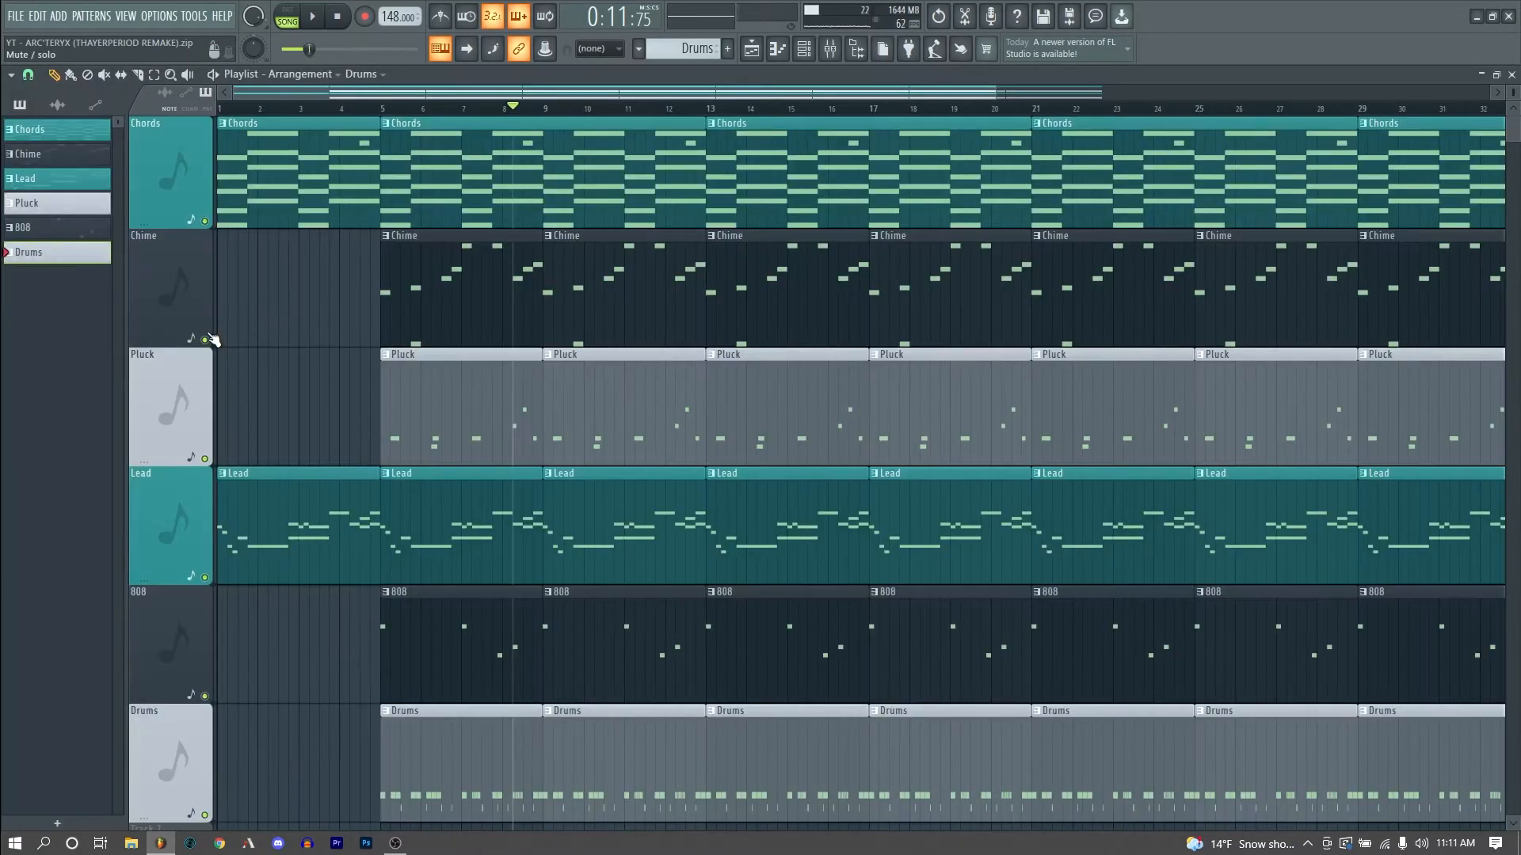
pyautogui.press('space')
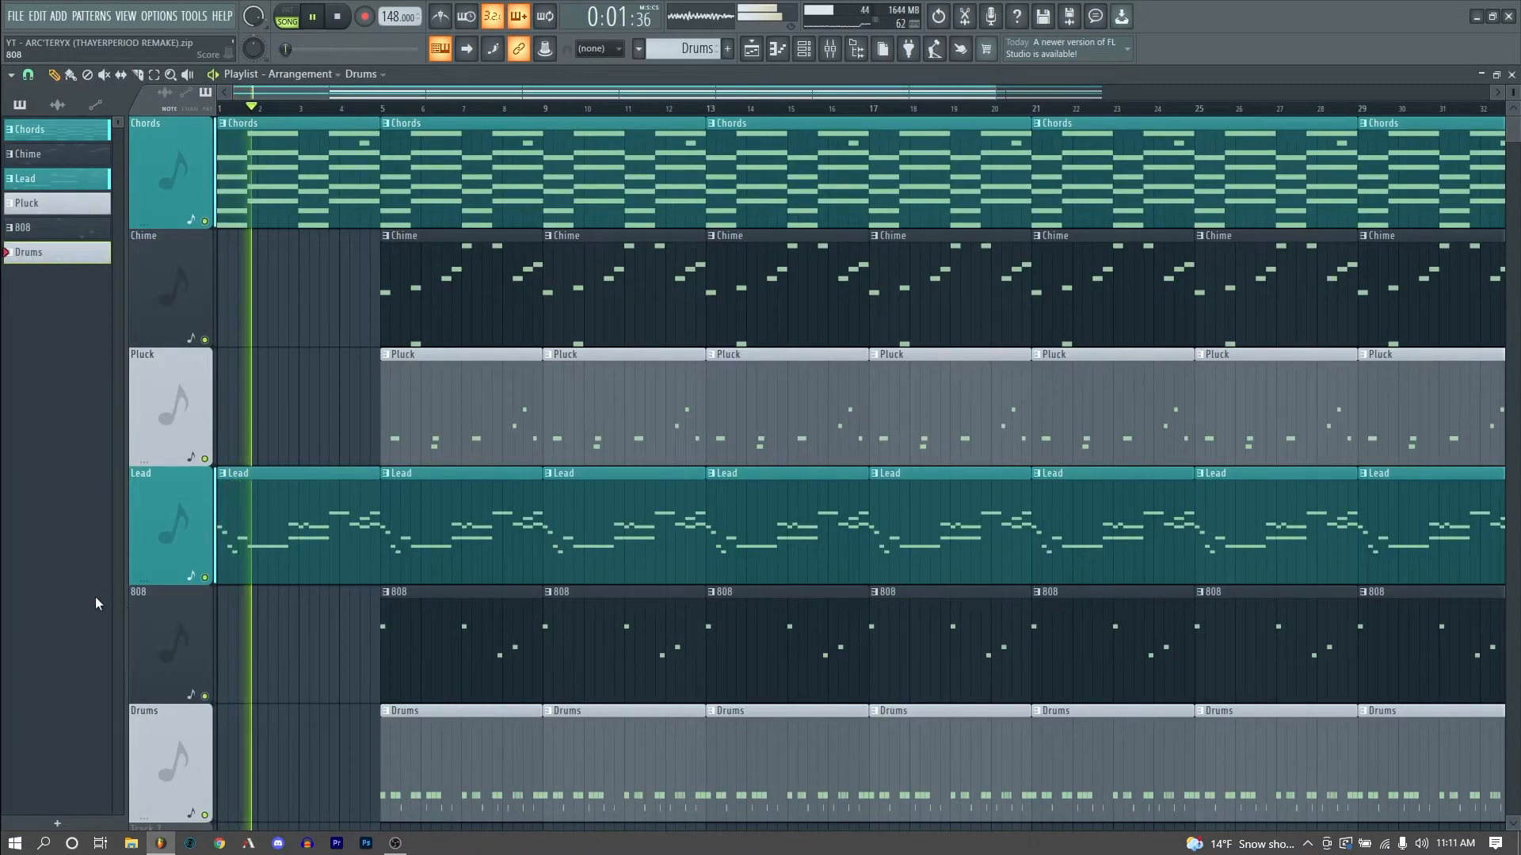